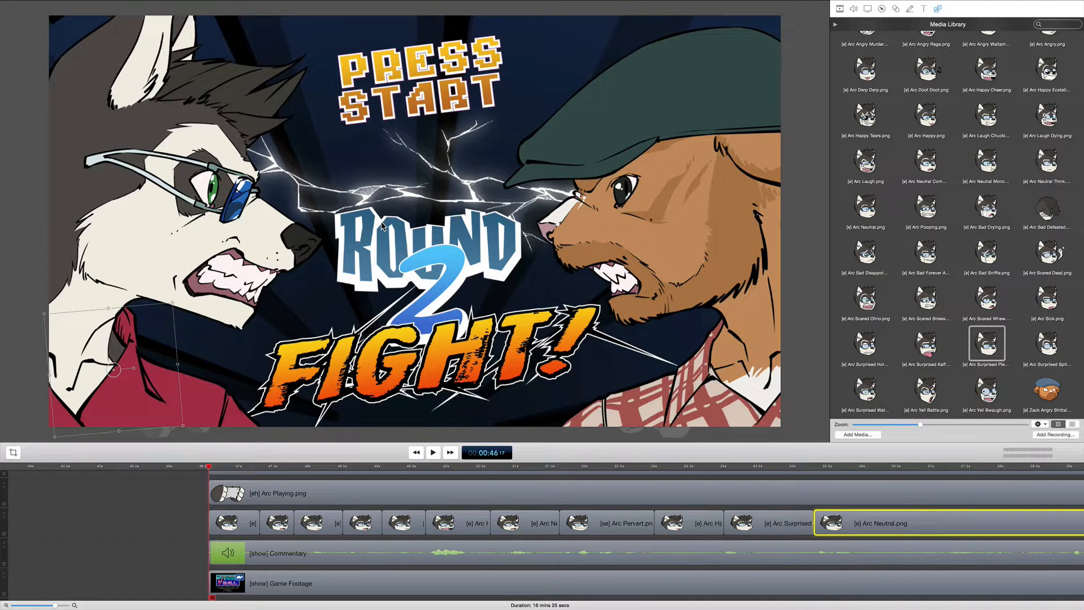
Zoom out the canvas, clear the clip selection and enlarge the timeline area to show more tracks
{"action": "key", "text": "super+minus"}
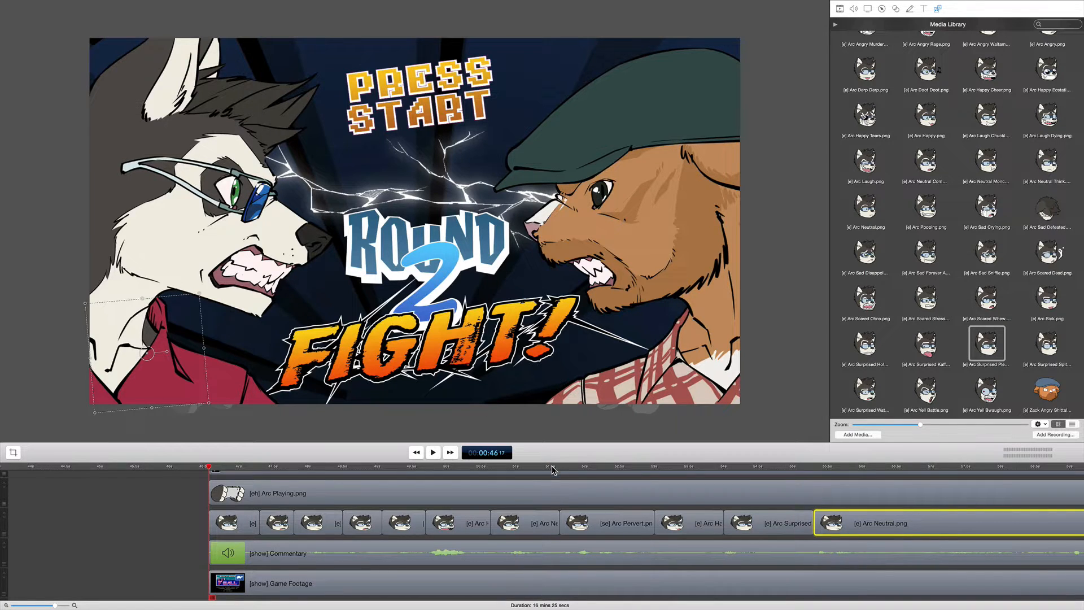
{"action": "left_click", "coordinate": [554, 438]}
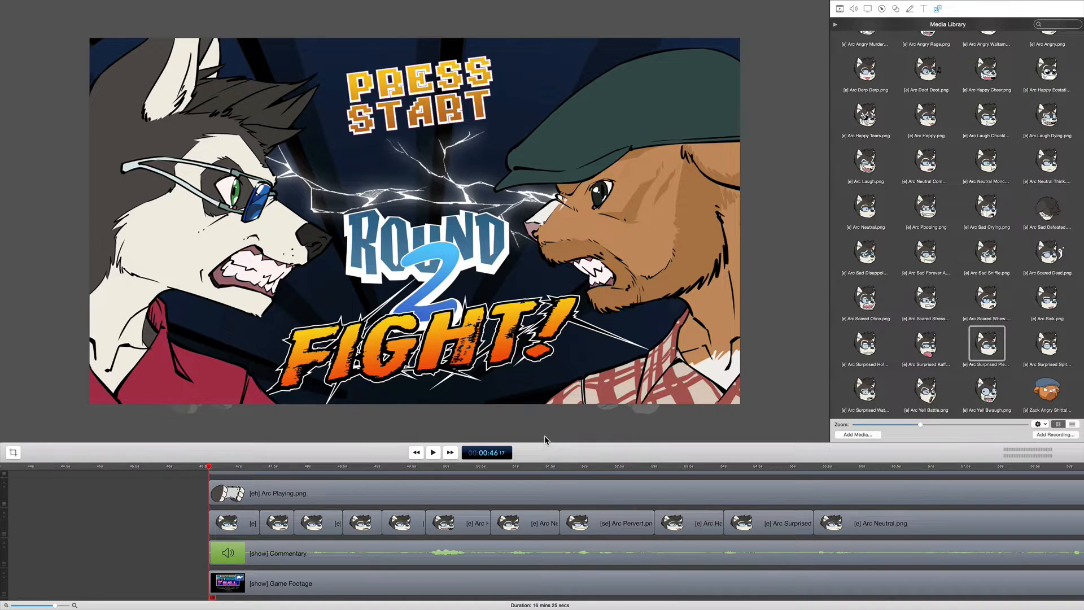
{"action": "left_click_drag", "start_coordinate": [546, 458], "coordinate": [546, 405]}
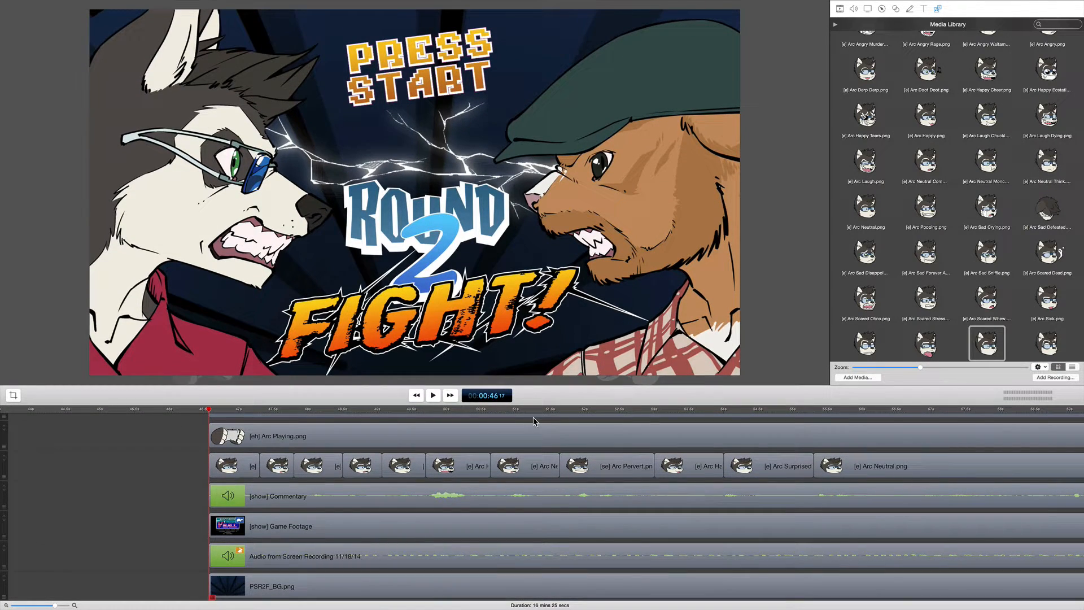
{"action": "scroll", "coordinate": [499, 454], "scroll_direction": "up", "scroll_amount": 3}
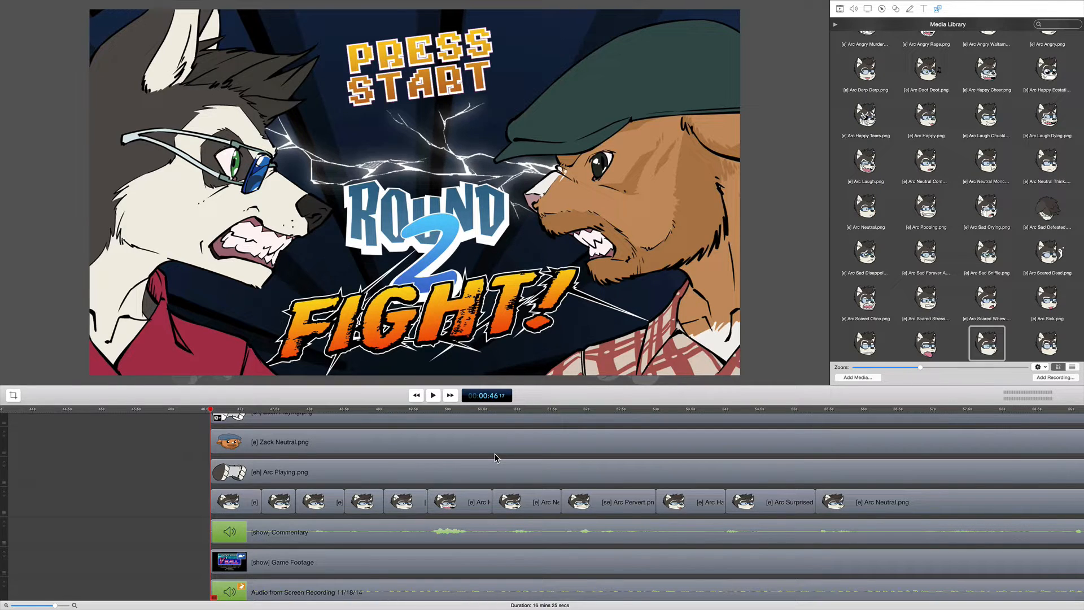
Play the opening section of the episode from the start of the commentary and game footage clips
{"action": "scroll", "coordinate": [715, 457], "scroll_direction": "right", "scroll_amount": 5}
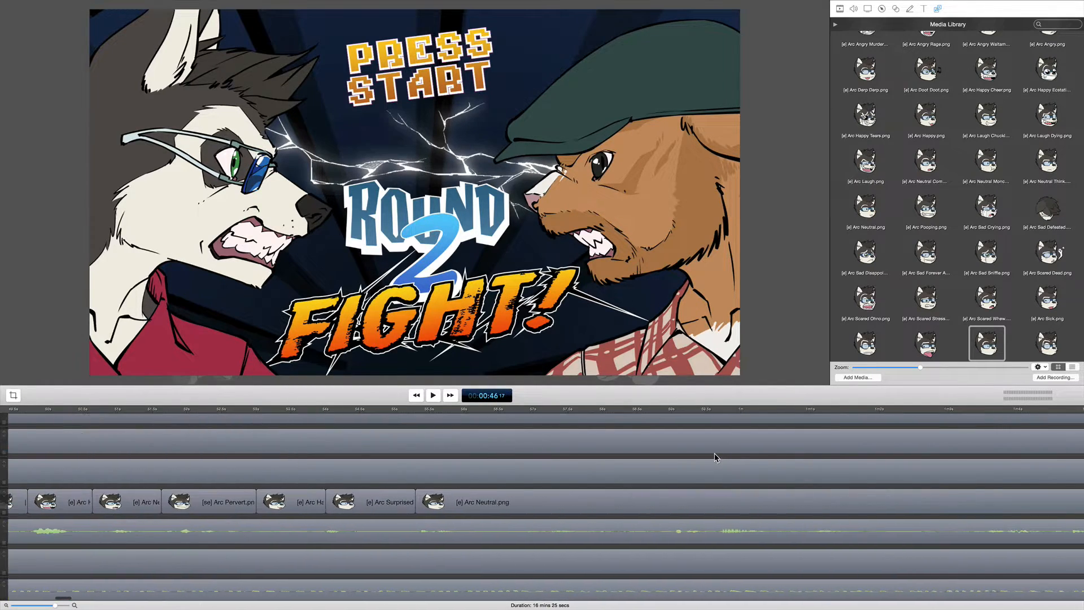
{"action": "left_click", "coordinate": [659, 418]}
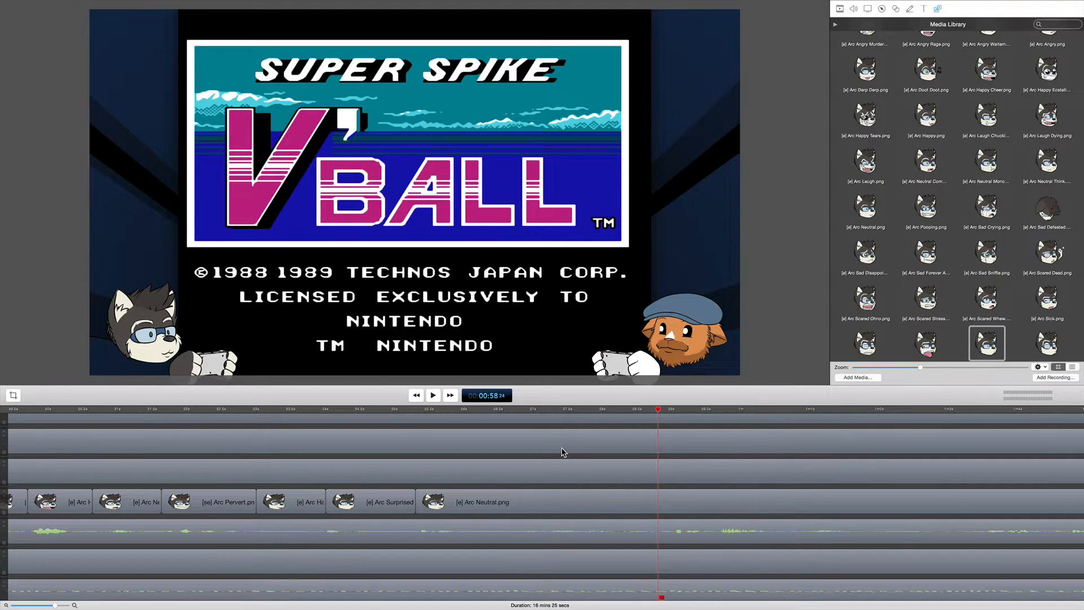
{"action": "scroll", "coordinate": [562, 451], "scroll_direction": "left", "scroll_amount": 10}
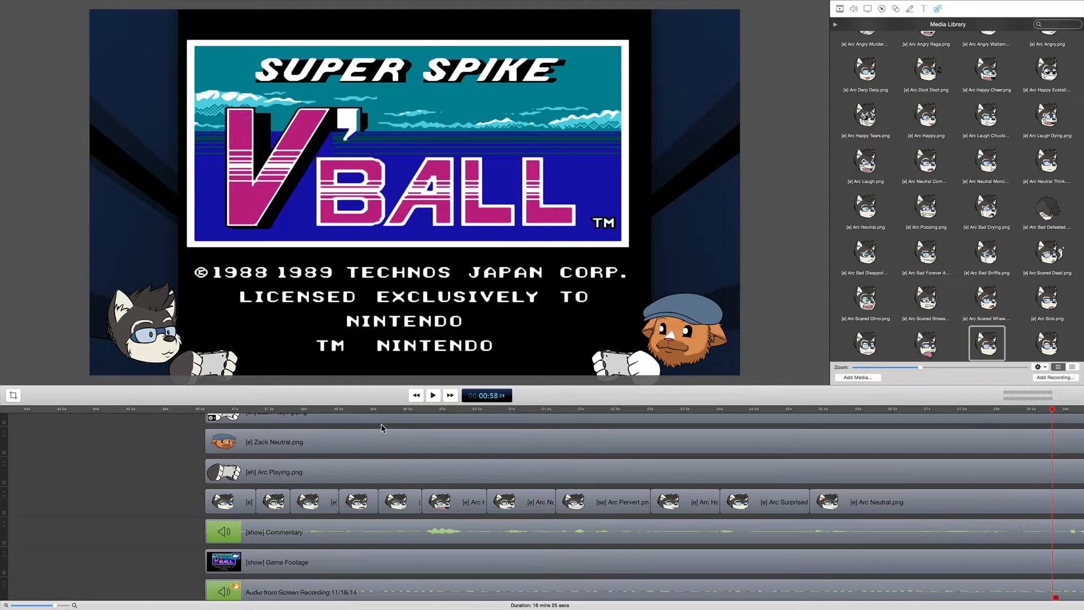
{"action": "left_click", "coordinate": [204, 408]}
{"action": "key", "text": "space"}
{"action": "key", "text": "space"}
{"action": "scroll", "coordinate": [346, 496], "scroll_direction": "down", "scroll_amount": 1}
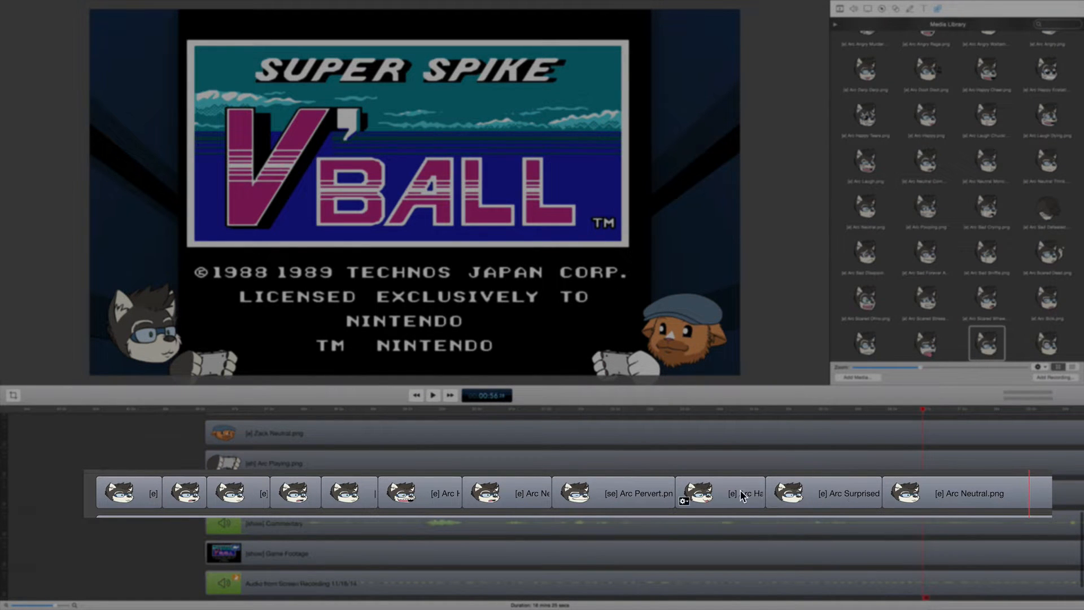
Examine the Arc expression clips on the timeline and the character expression images in the media library
{"action": "left_click", "coordinate": [287, 500]}
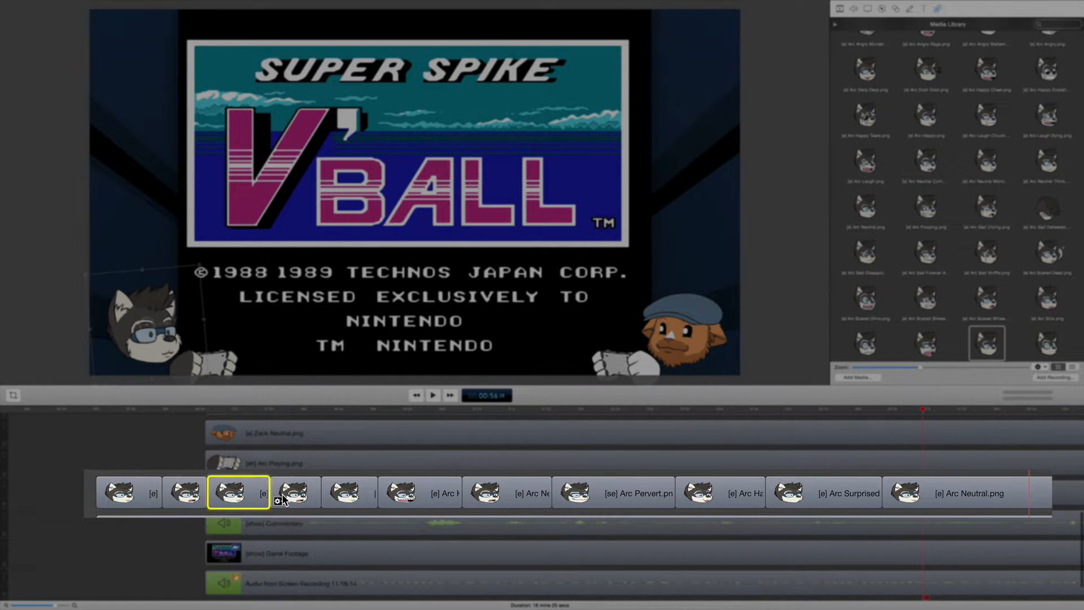
{"action": "left_click", "coordinate": [420, 500]}
{"action": "left_click", "coordinate": [505, 500]}
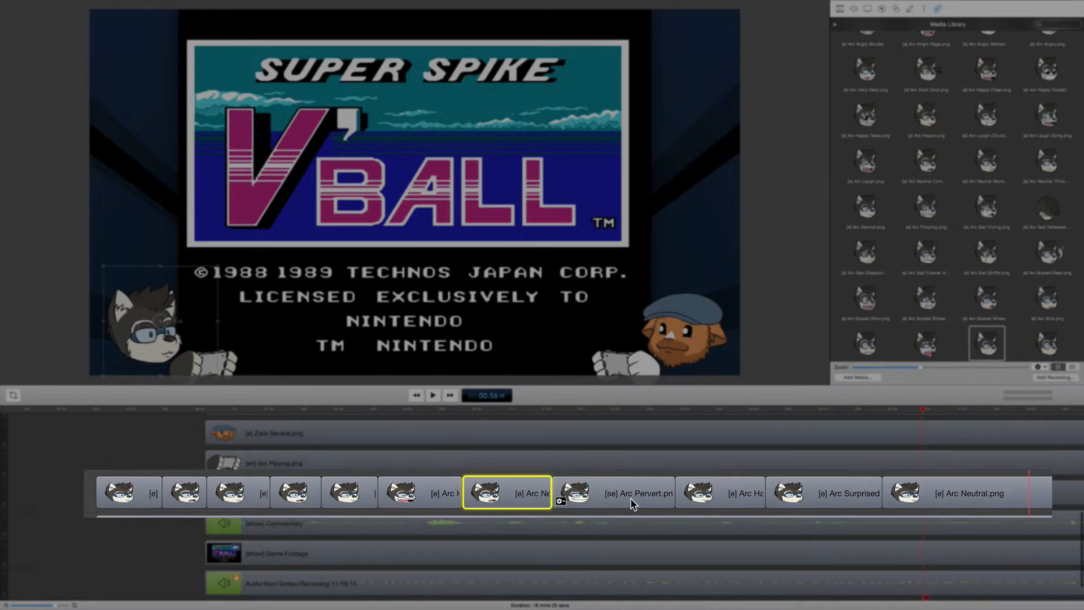
{"action": "left_click", "coordinate": [611, 503]}
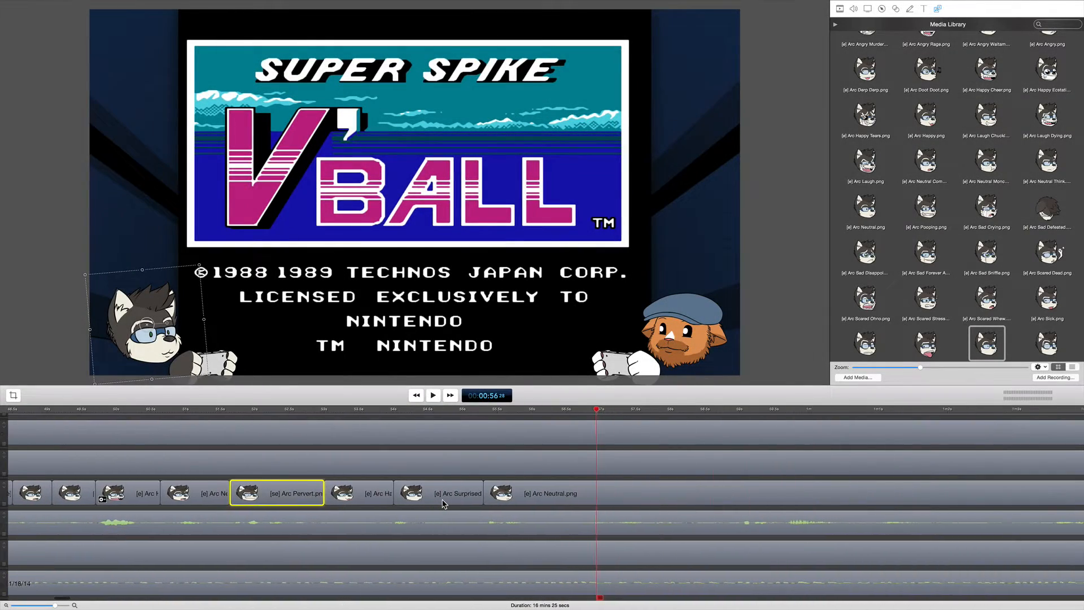
{"action": "scroll", "coordinate": [943, 227], "scroll_direction": "up", "scroll_amount": 5}
{"action": "scroll", "coordinate": [944, 225], "scroll_direction": "down", "scroll_amount": 7}
{"action": "scroll", "coordinate": [880, 319], "scroll_direction": "down", "scroll_amount": 5}
{"action": "scroll", "coordinate": [872, 344], "scroll_direction": "up", "scroll_amount": 4}
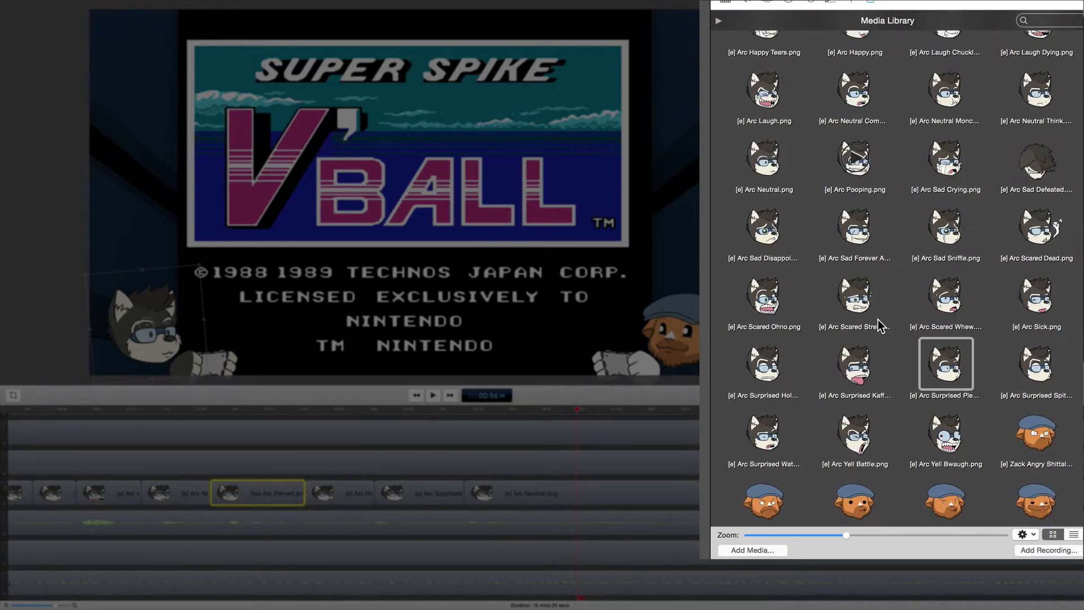
{"action": "scroll", "coordinate": [858, 372], "scroll_direction": "up", "scroll_amount": 5}
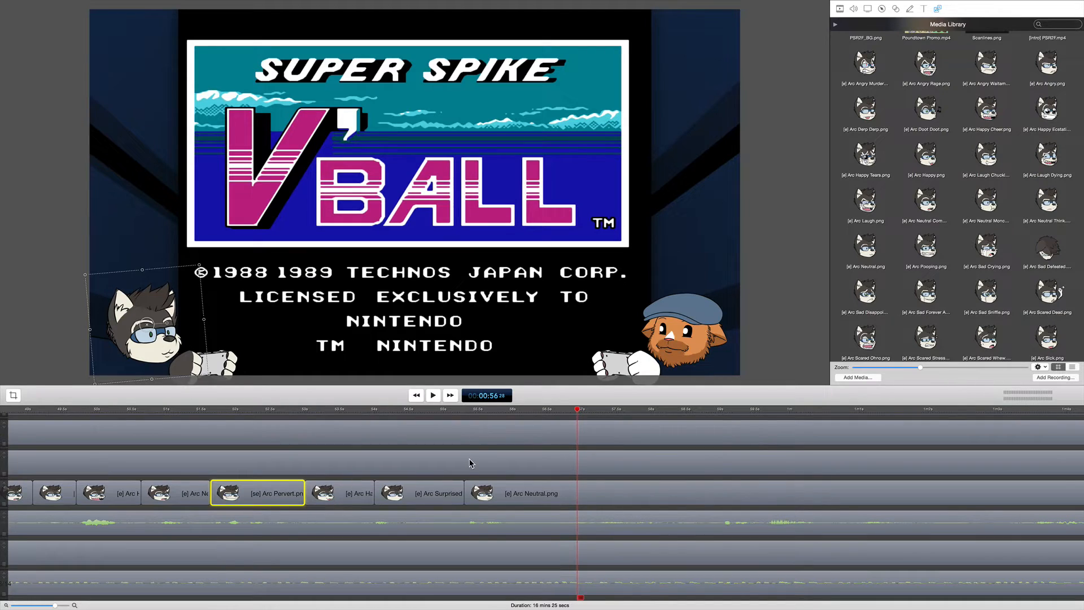
Select the Zack Neutral clip and play the commentary from the beginning of that clip
{"action": "scroll", "coordinate": [472, 459], "scroll_direction": "left", "scroll_amount": 5}
{"action": "scroll", "coordinate": [472, 461], "scroll_direction": "right", "scroll_amount": 1}
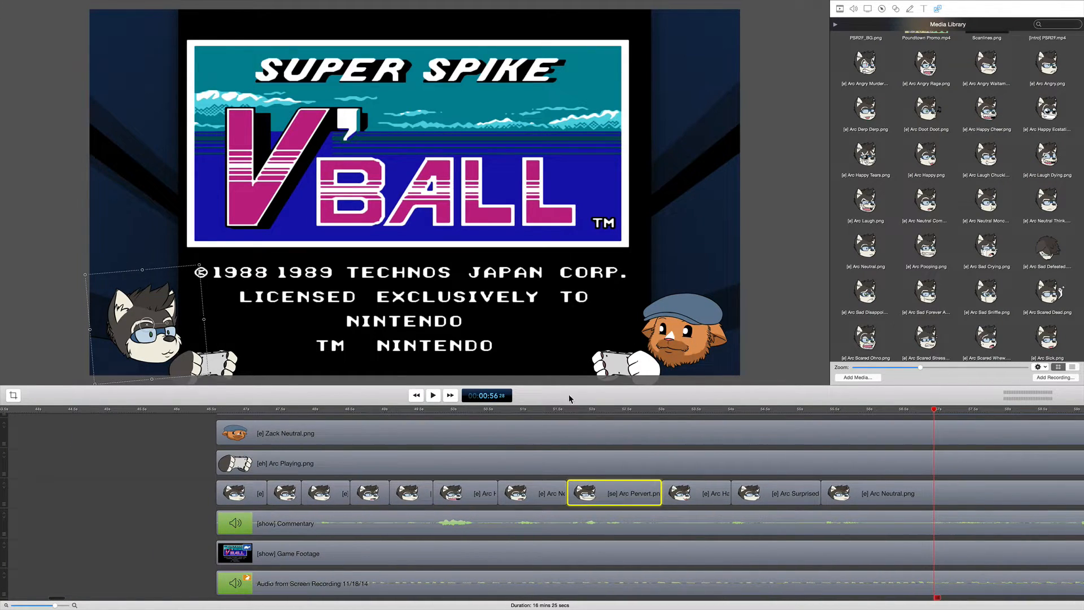
{"action": "left_click", "coordinate": [304, 431]}
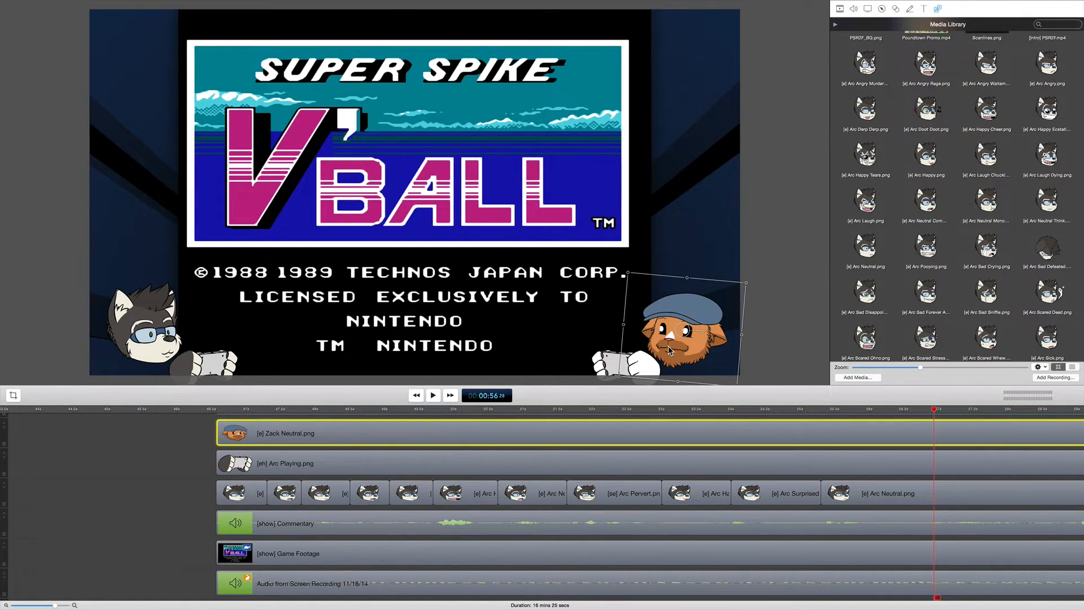
{"action": "scroll", "coordinate": [252, 448], "scroll_direction": "up", "scroll_amount": 2}
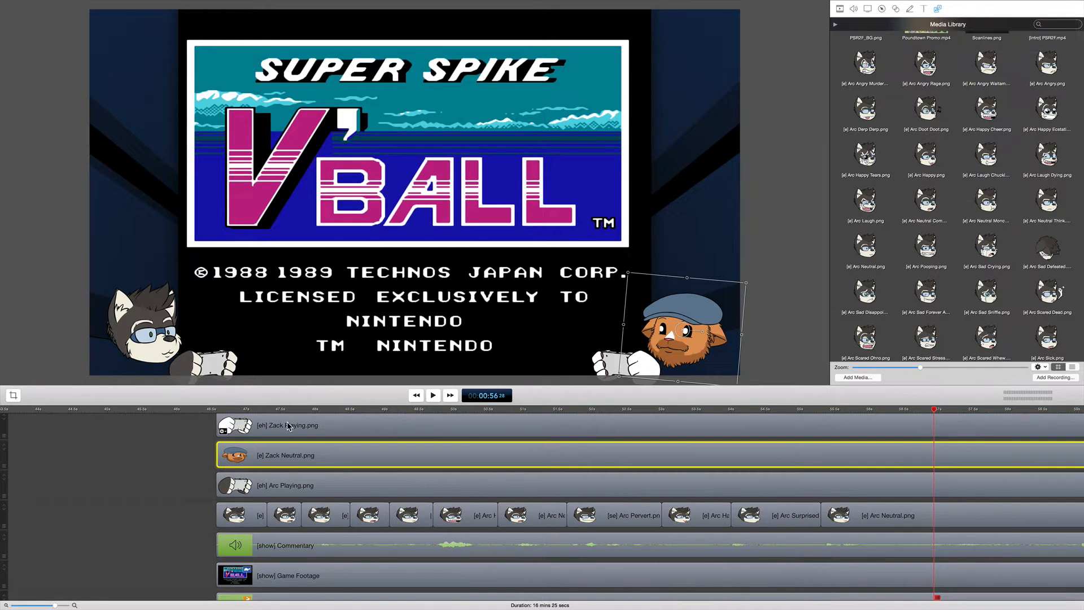
{"action": "left_click", "coordinate": [220, 411]}
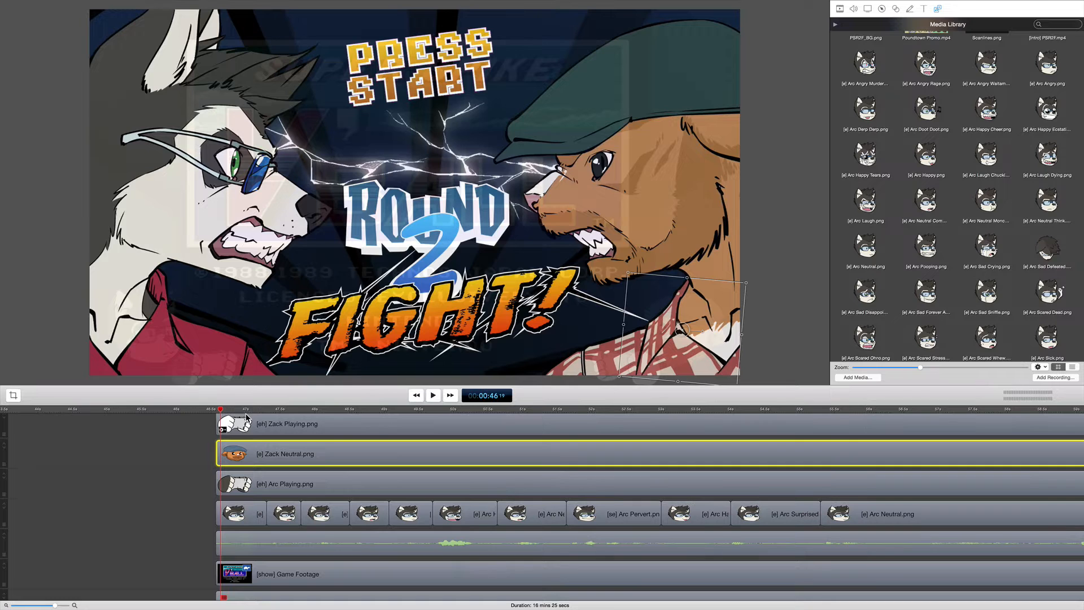
{"action": "key", "text": "space"}
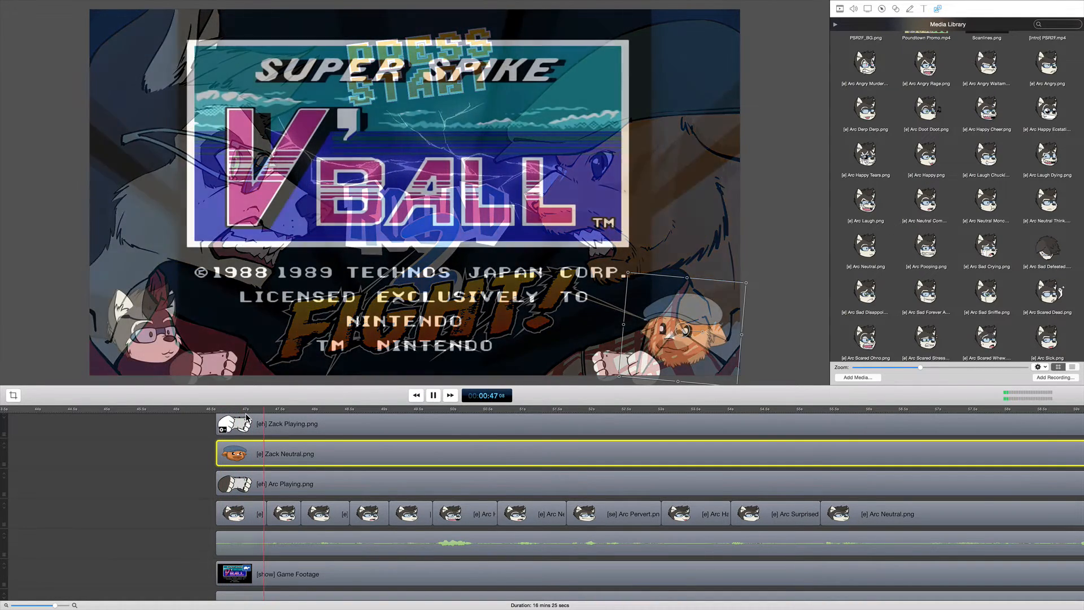
Trim the start of the Zack Neutral clip to about 0:49 and place the Zack Neutral Talk image at the beginning of its track
{"action": "left_click", "coordinate": [217, 409]}
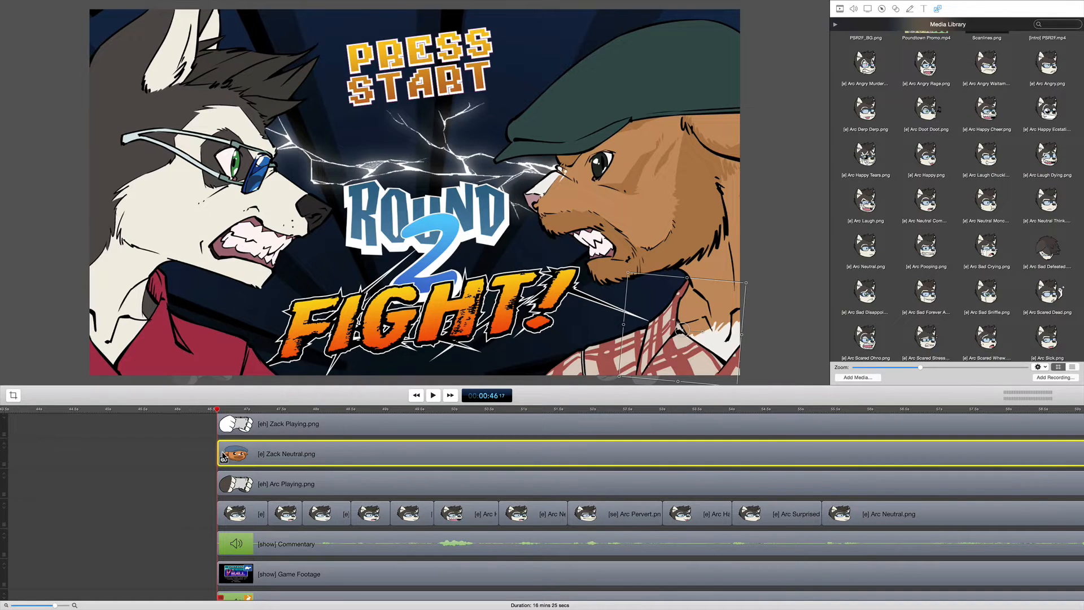
{"action": "left_click_drag", "start_coordinate": [222, 458], "coordinate": [383, 462]}
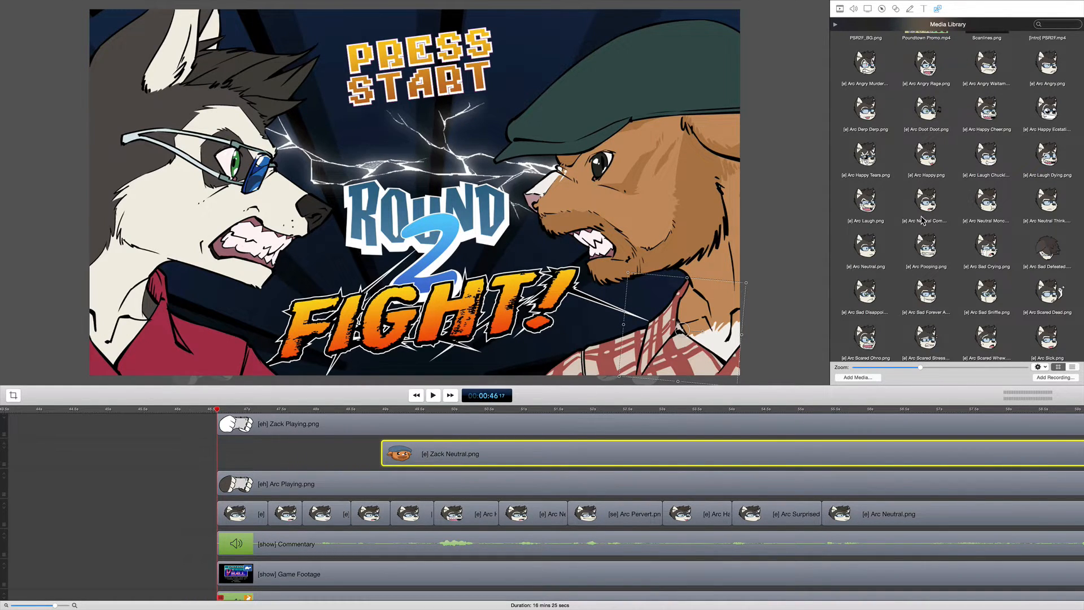
{"action": "scroll", "coordinate": [924, 220], "scroll_direction": "down", "scroll_amount": 10}
{"action": "scroll", "coordinate": [924, 220], "scroll_direction": "up", "scroll_amount": 2}
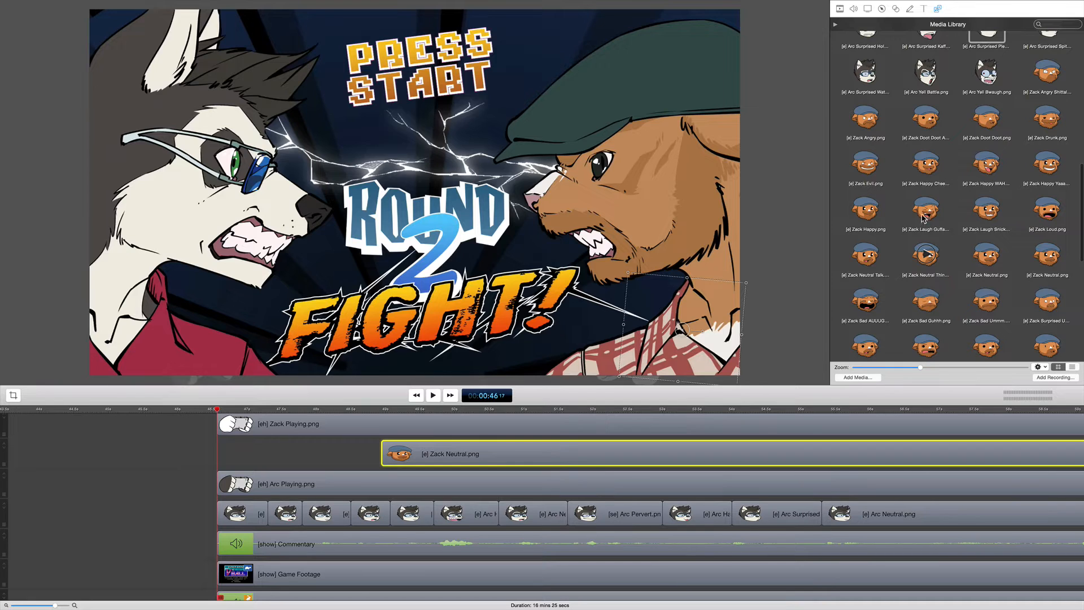
{"action": "scroll", "coordinate": [975, 228], "scroll_direction": "down", "scroll_amount": 1}
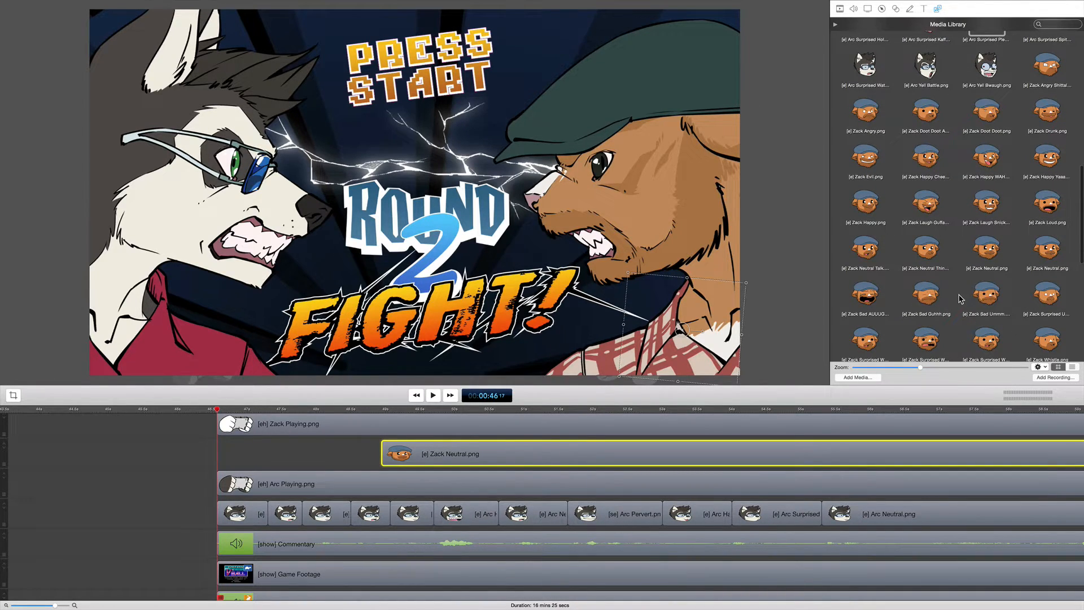
{"action": "scroll", "coordinate": [960, 299], "scroll_direction": "up", "scroll_amount": 1}
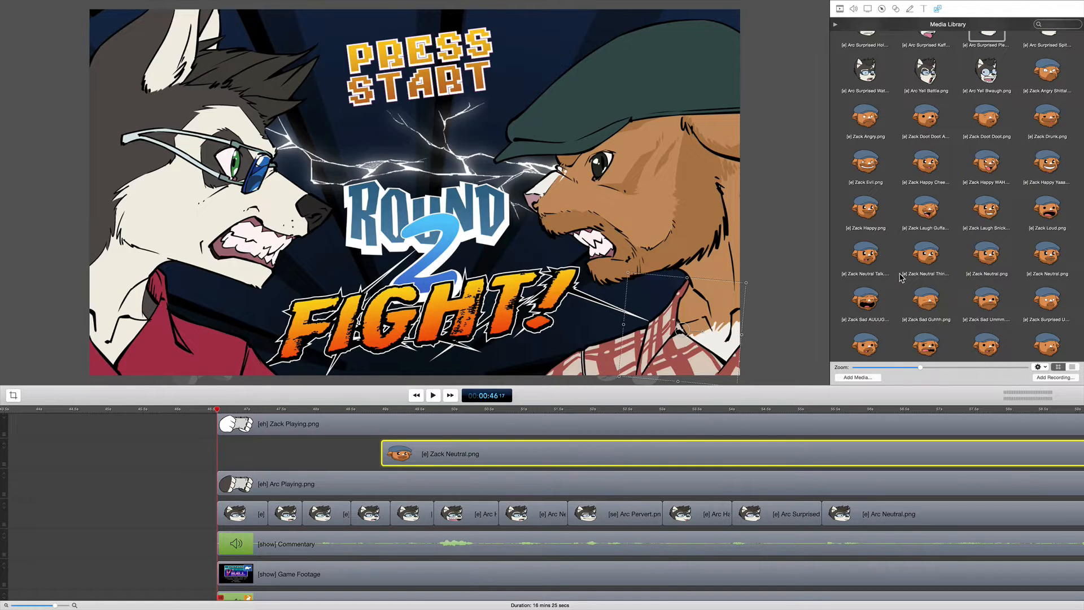
{"action": "left_click_drag", "start_coordinate": [868, 252], "coordinate": [240, 457]}
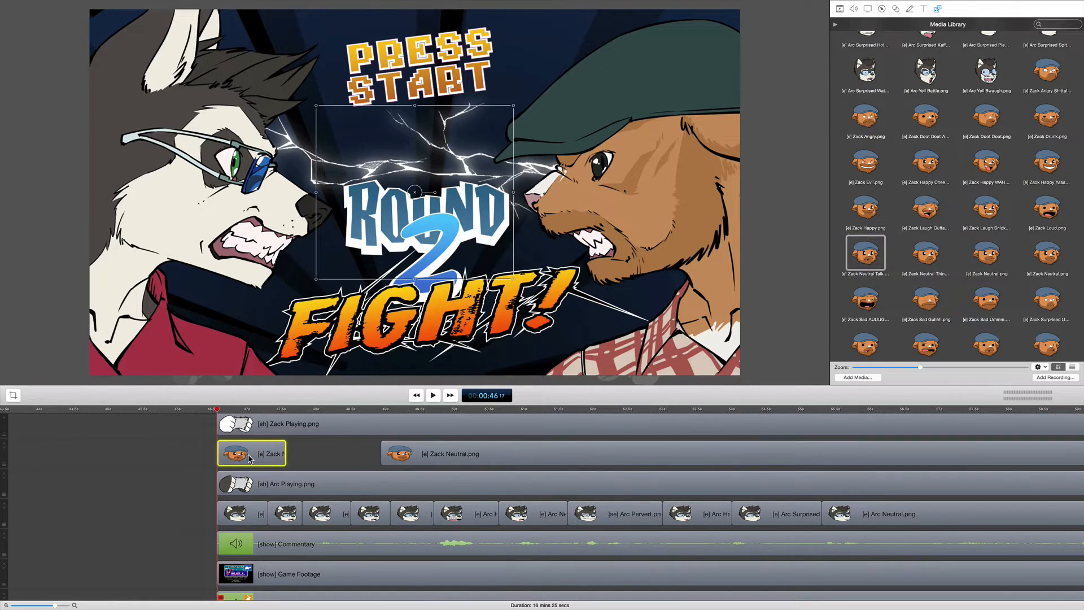
Copy the video properties of the Zack Neutral clip and paste them onto the new Zack Neutral Talk clip
{"action": "left_click", "coordinate": [427, 459]}
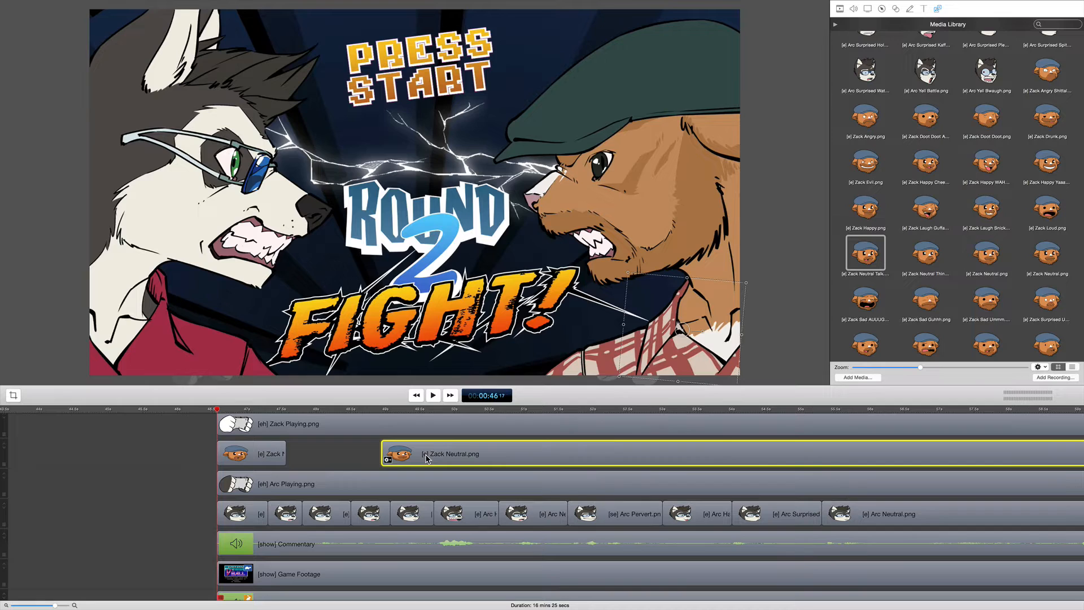
{"action": "left_click", "coordinate": [389, 410]}
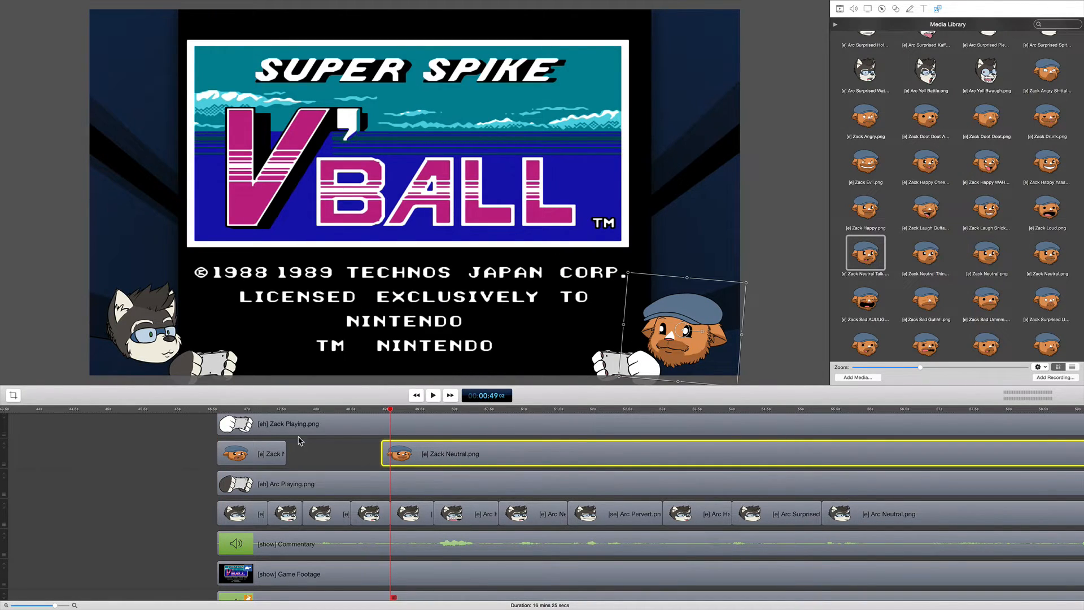
{"action": "left_click", "coordinate": [238, 409]}
{"action": "left_click", "coordinate": [263, 457]}
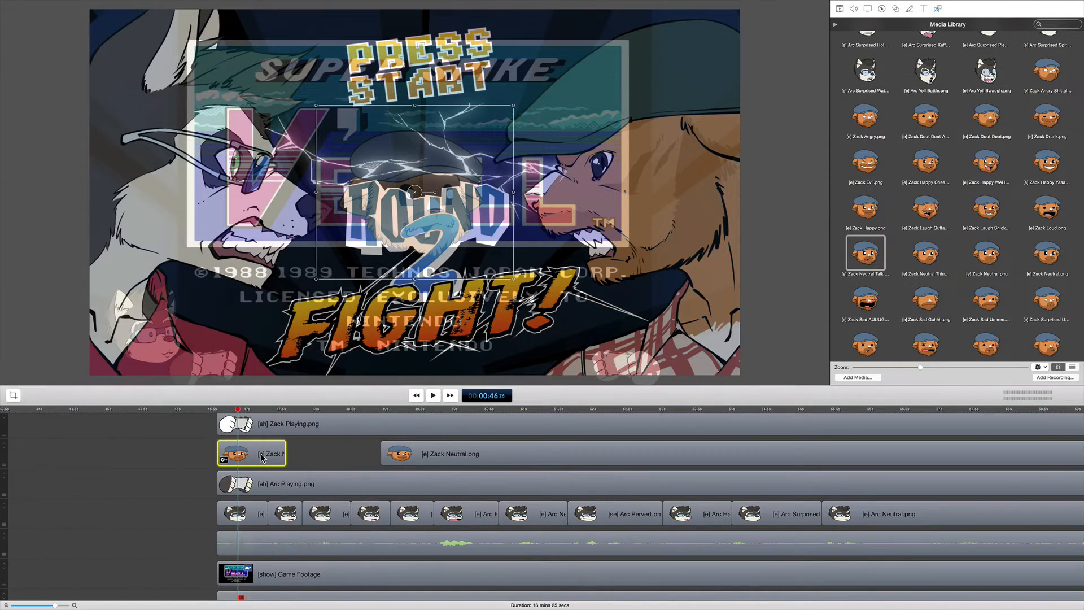
{"action": "key", "text": "alt+super+v"}
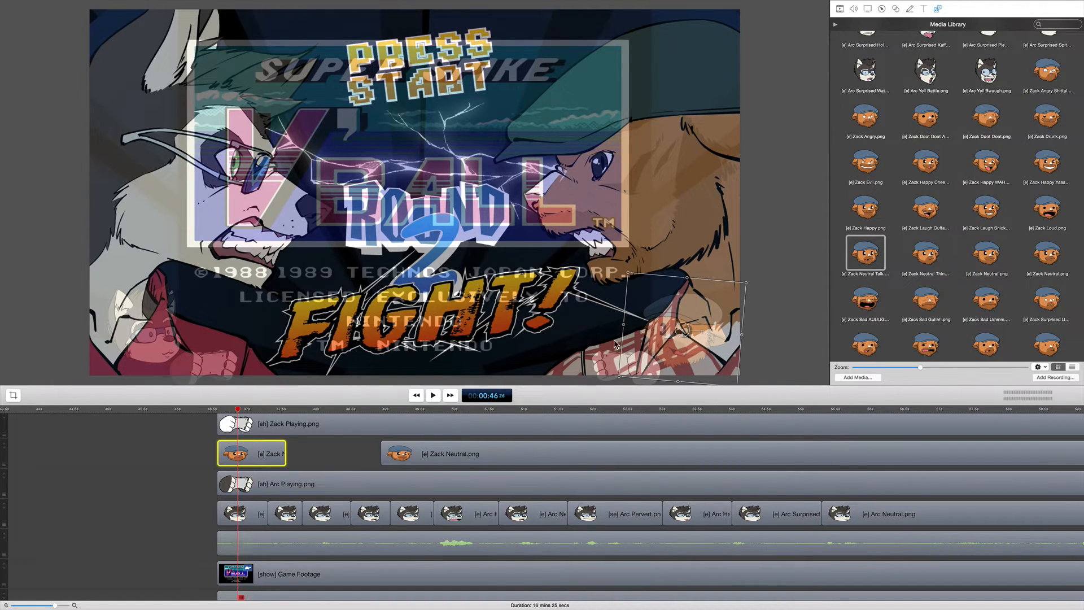
Cut off the Zack Neutral Talk clip after about 0:47 and extend the start of the Zack Neutral clip back to meet it
{"action": "left_click", "coordinate": [222, 411]}
{"action": "key", "text": "Left"}
{"action": "key", "text": "Left"}
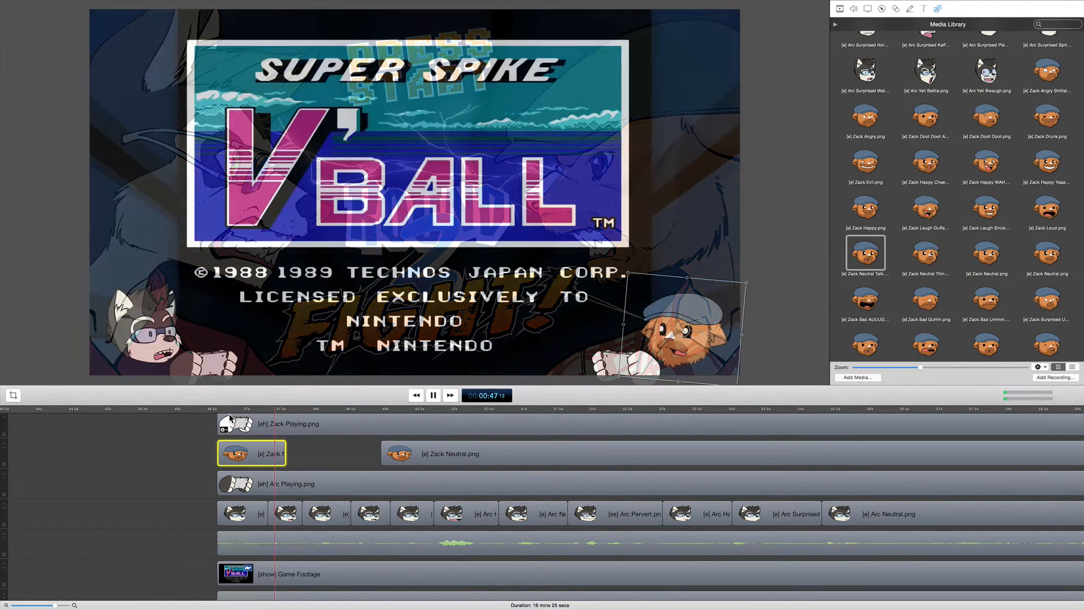
{"action": "left_click", "coordinate": [236, 410]}
{"action": "left_click_drag", "start_coordinate": [237, 411], "coordinate": [244, 410]}
{"action": "key", "text": "t"}
{"action": "left_click", "coordinate": [264, 459]}
{"action": "key", "text": "Delete"}
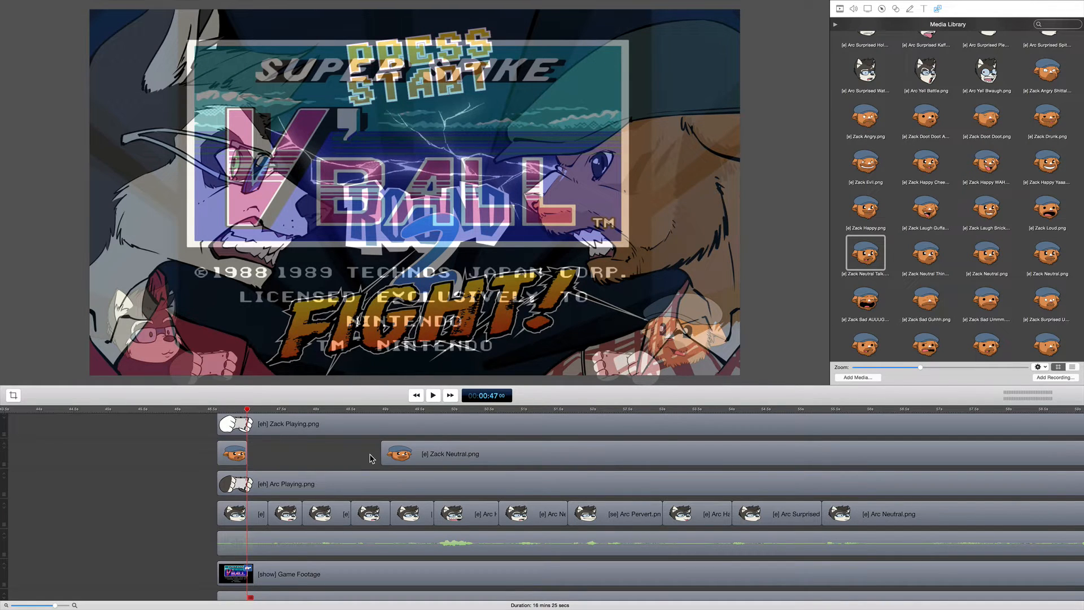
{"action": "left_click_drag", "start_coordinate": [382, 454], "coordinate": [248, 461]}
Split the Zack Neutral clip at 0:47;17 where the next line is spoken and trim the second part to start at about 0:50.7
{"action": "key", "text": "space"}
{"action": "key", "text": "space"}
{"action": "left_click_drag", "start_coordinate": [295, 409], "coordinate": [286, 409]}
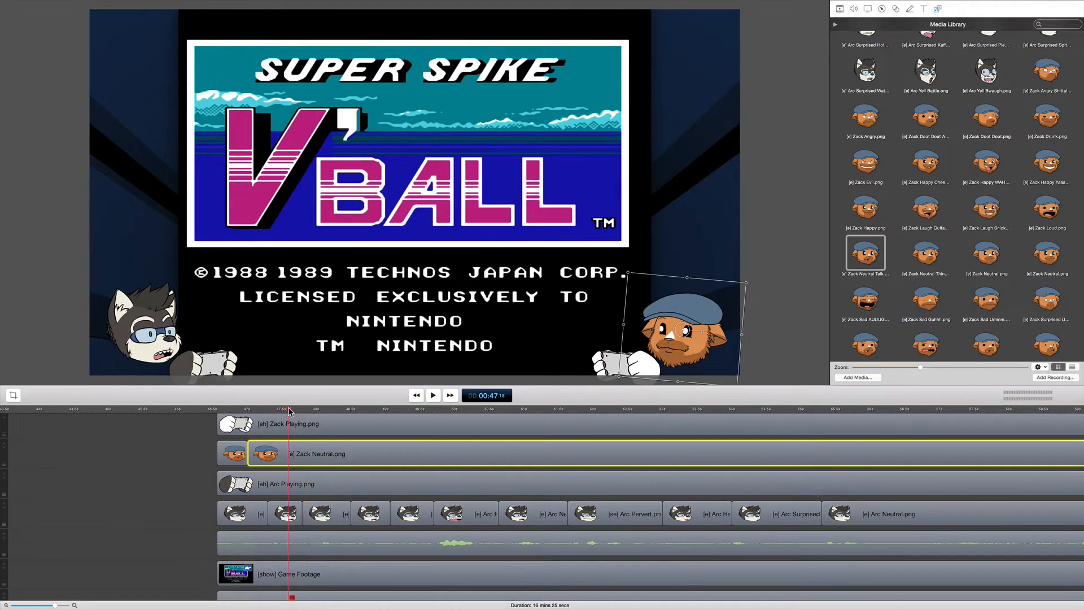
{"action": "left_click_drag", "start_coordinate": [297, 450], "coordinate": [508, 460]}
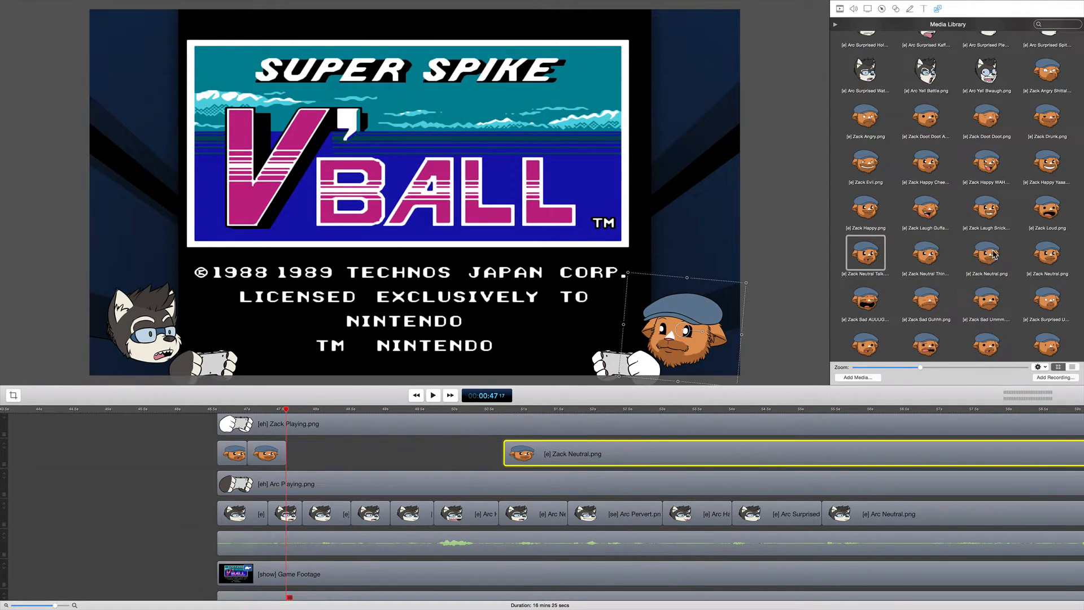
Add a Zack Neutral Talk clip at 0:47;17 with the copied video properties, extend the following Zack Neutral clip back to it and play the result
{"action": "left_click_drag", "start_coordinate": [877, 259], "coordinate": [353, 449]}
{"action": "key", "text": "space"}
{"action": "key", "text": "space"}
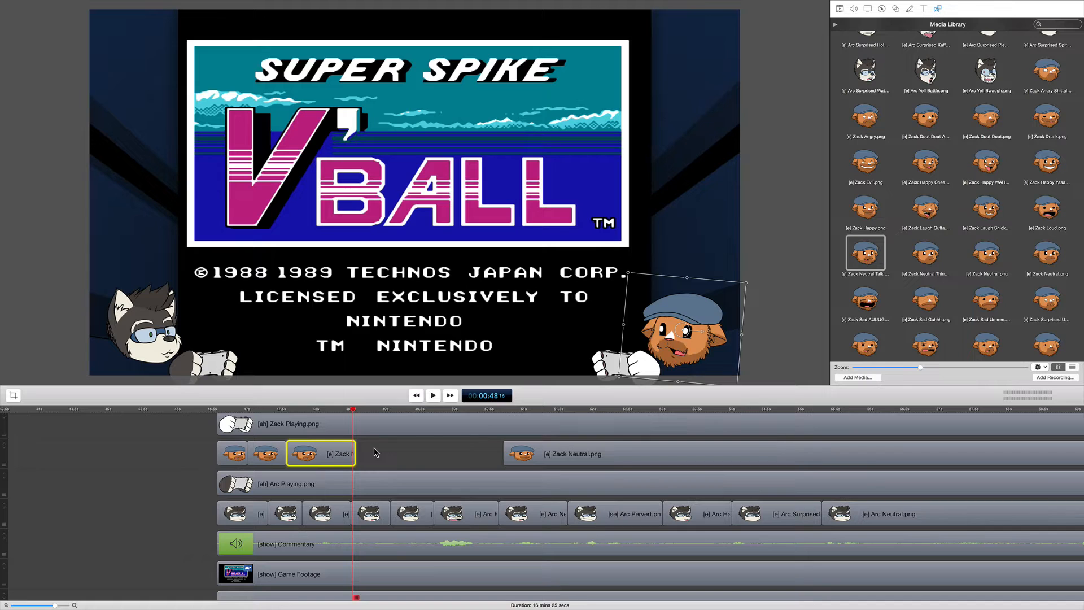
{"action": "left_click_drag", "start_coordinate": [503, 454], "coordinate": [357, 461]}
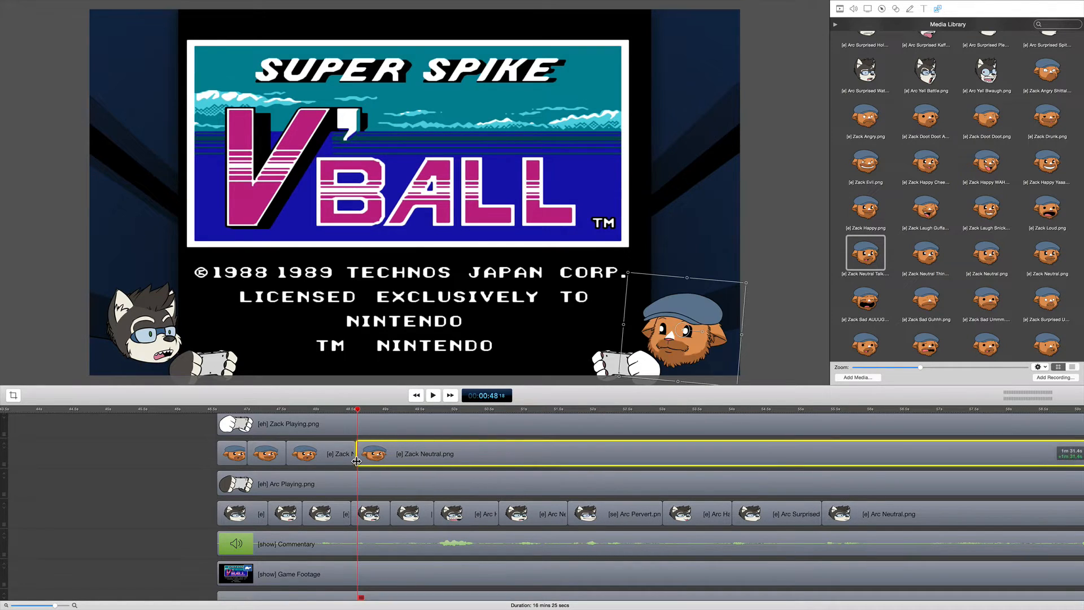
{"action": "left_click", "coordinate": [274, 411]}
{"action": "key", "text": "space"}
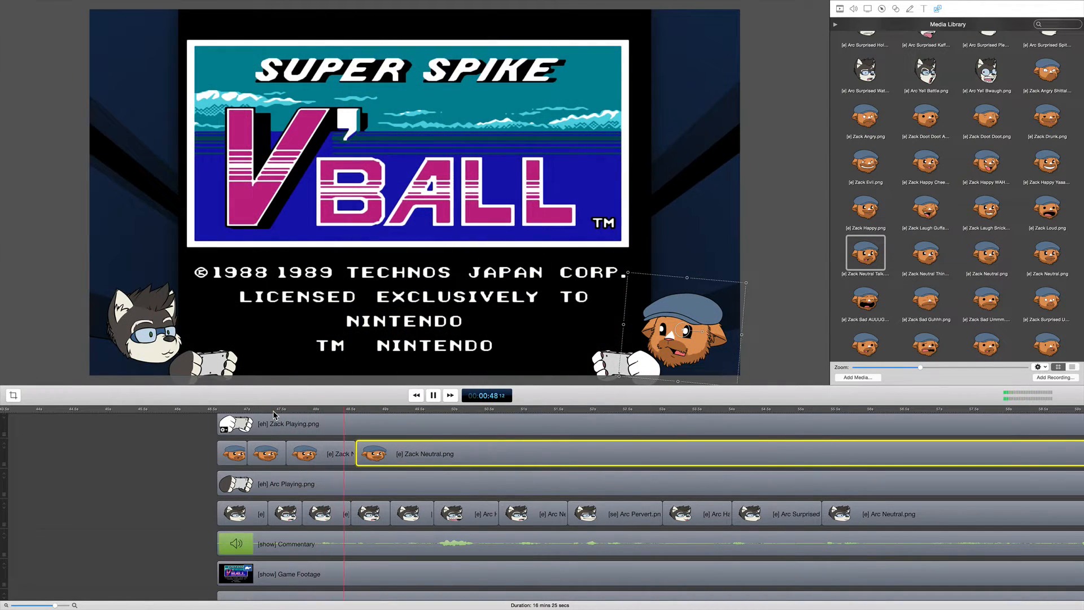
Split the Zack Neutral clip at about 0:49 and trim the second part to start at about 0:53.3
{"action": "key", "text": "space"}
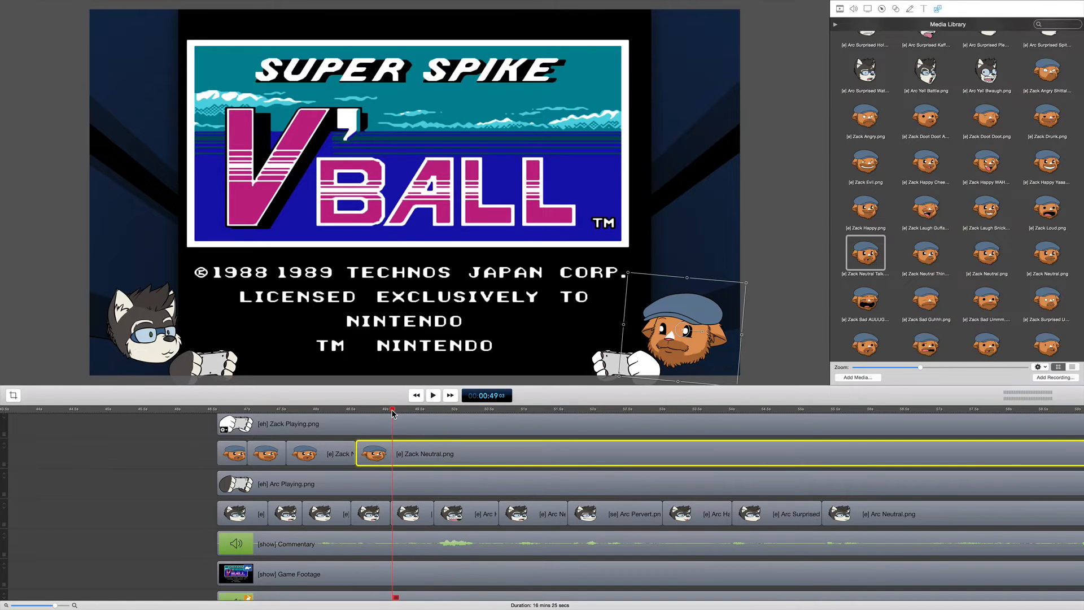
{"action": "key", "text": "Left"}
{"action": "key", "text": "t"}
{"action": "left_click_drag", "start_coordinate": [392, 455], "coordinate": [683, 455]}
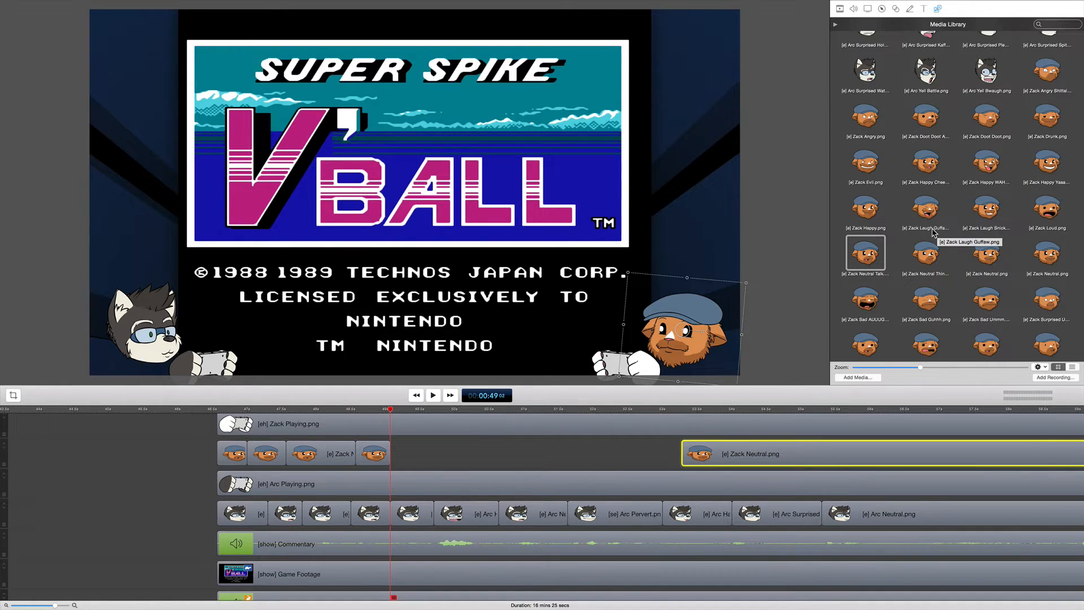
Add the Zack Happy Chee... image in the gap at about 0:49 with the copied video properties and play it
{"action": "left_click_drag", "start_coordinate": [929, 150], "coordinate": [430, 453]}
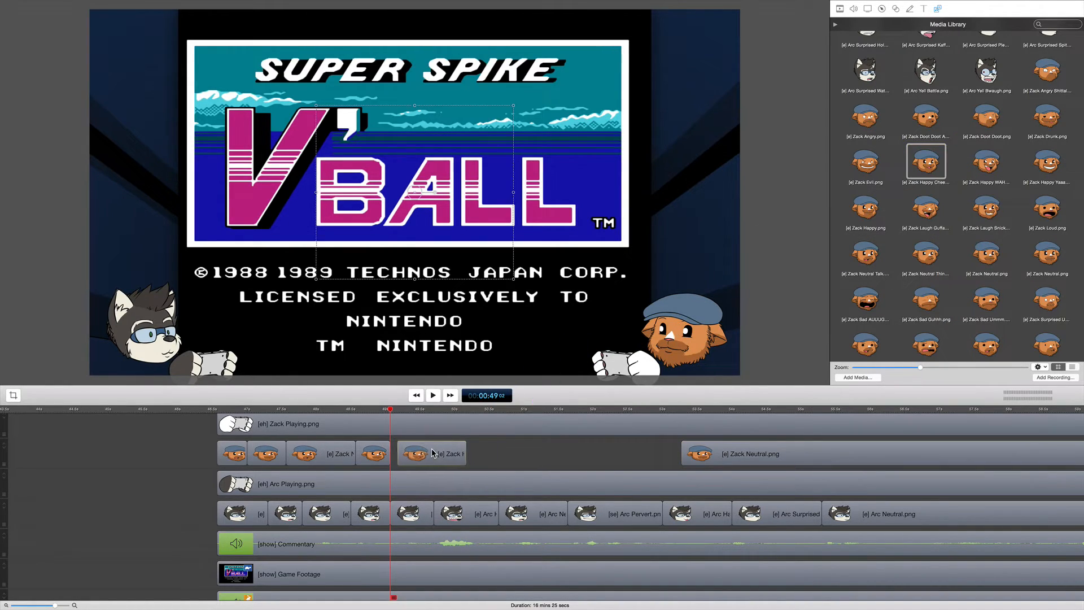
{"action": "key", "text": "alt+super+v"}
{"action": "left_click", "coordinate": [381, 409]}
{"action": "key", "text": "space"}
{"action": "key", "text": "space"}
Cut off the Zack Happy Chee... clip at about 0:49.9, extend the following Zack Neutral clip back to it and play the result
{"action": "left_click", "coordinate": [443, 410]}
{"action": "key", "text": "t"}
{"action": "key", "text": "Delete"}
{"action": "left_click_drag", "start_coordinate": [682, 454], "coordinate": [444, 454]}
{"action": "key", "text": "space"}
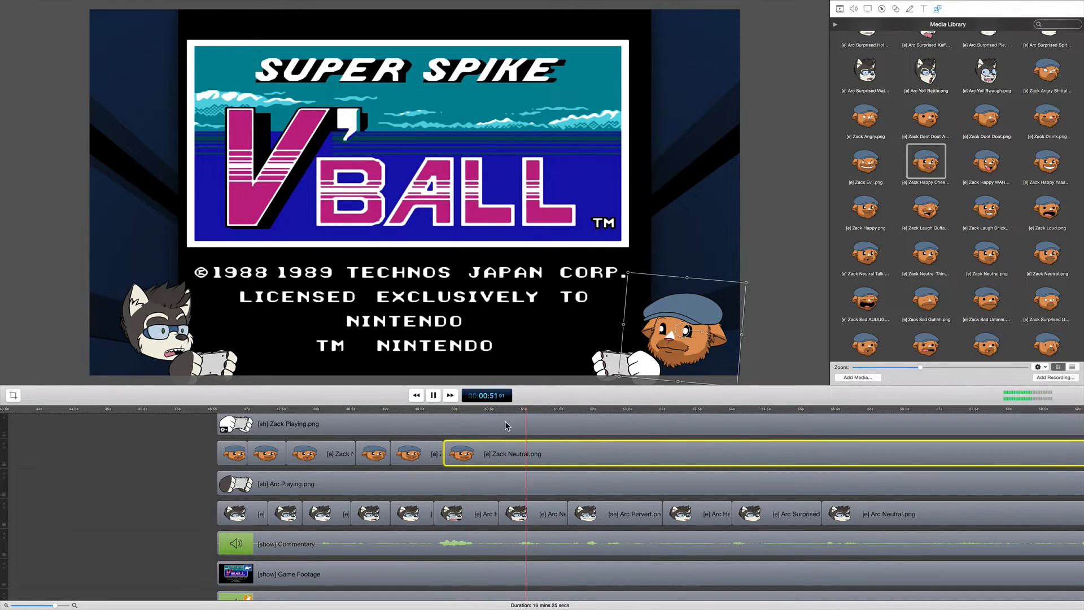
Split the Zack Neutral clip at about 0:54 and trim the second part to start at about 0:58.9
{"action": "scroll", "coordinate": [533, 444], "scroll_direction": "right", "scroll_amount": 5}
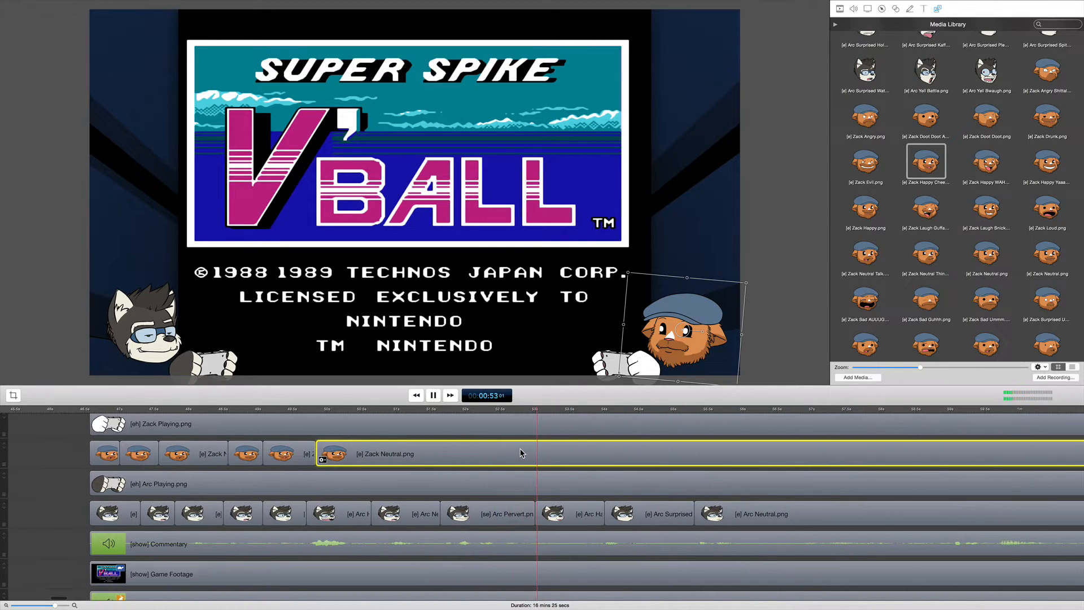
{"action": "key", "text": "space"}
{"action": "left_click", "coordinate": [604, 410]}
{"action": "key", "text": "Left"}
{"action": "key", "text": "Left"}
{"action": "key", "text": "t"}
{"action": "left_click_drag", "start_coordinate": [614, 453], "coordinate": [956, 455]}
{"action": "scroll", "coordinate": [784, 463], "scroll_direction": "right", "scroll_amount": 2}
{"action": "scroll", "coordinate": [784, 463], "scroll_direction": "right", "scroll_amount": 1}
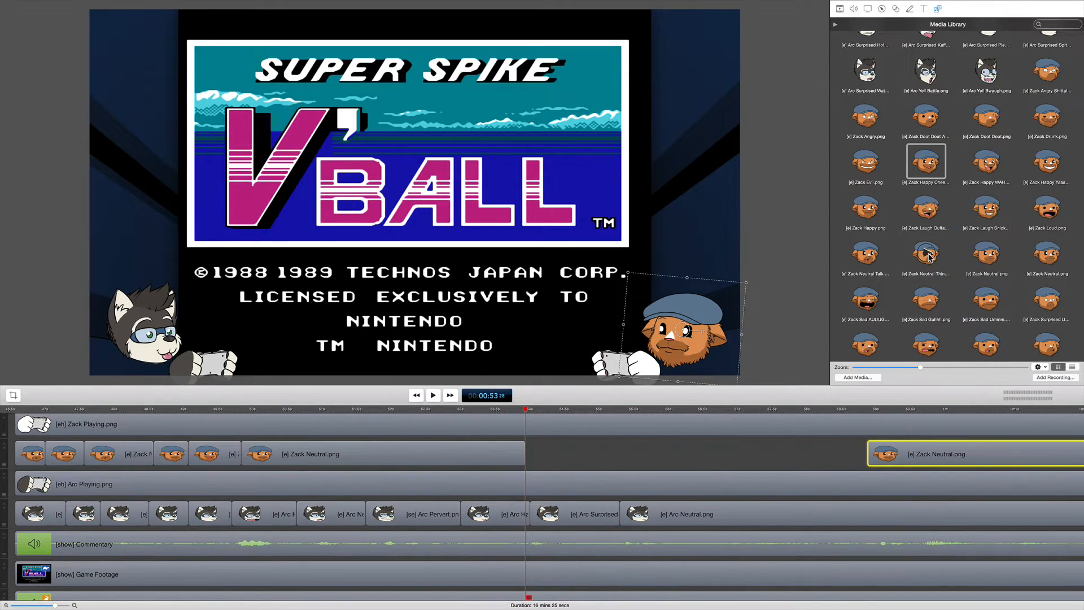
Play the commentary over the gap and add the Zack Happy Yaa... image at 0:55;09 with the copied video properties
{"action": "scroll", "coordinate": [929, 256], "scroll_direction": "down", "scroll_amount": 1}
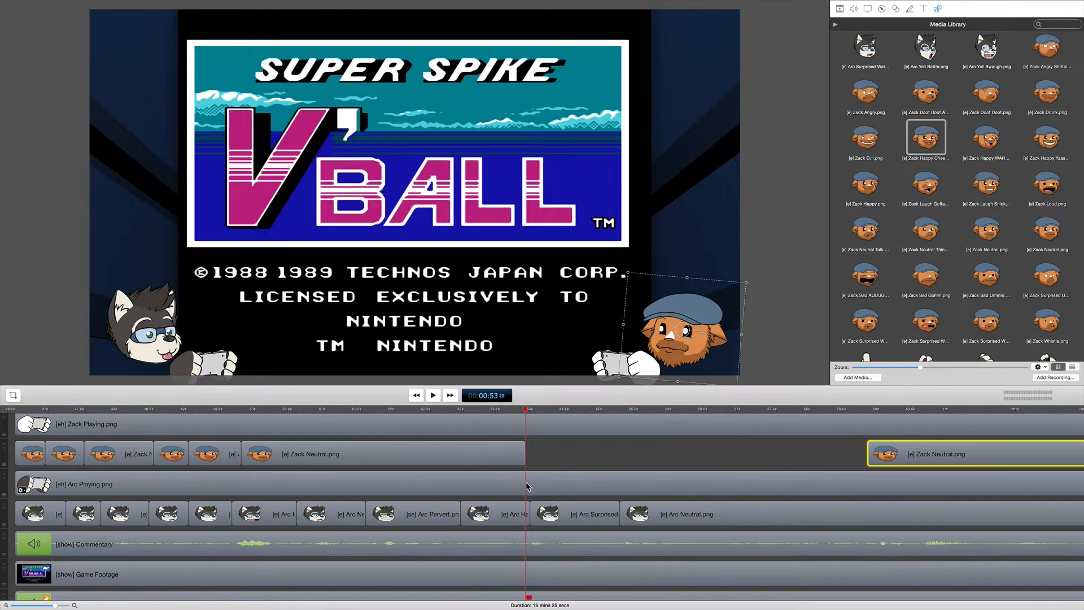
{"action": "scroll", "coordinate": [964, 284], "scroll_direction": "up", "scroll_amount": 1}
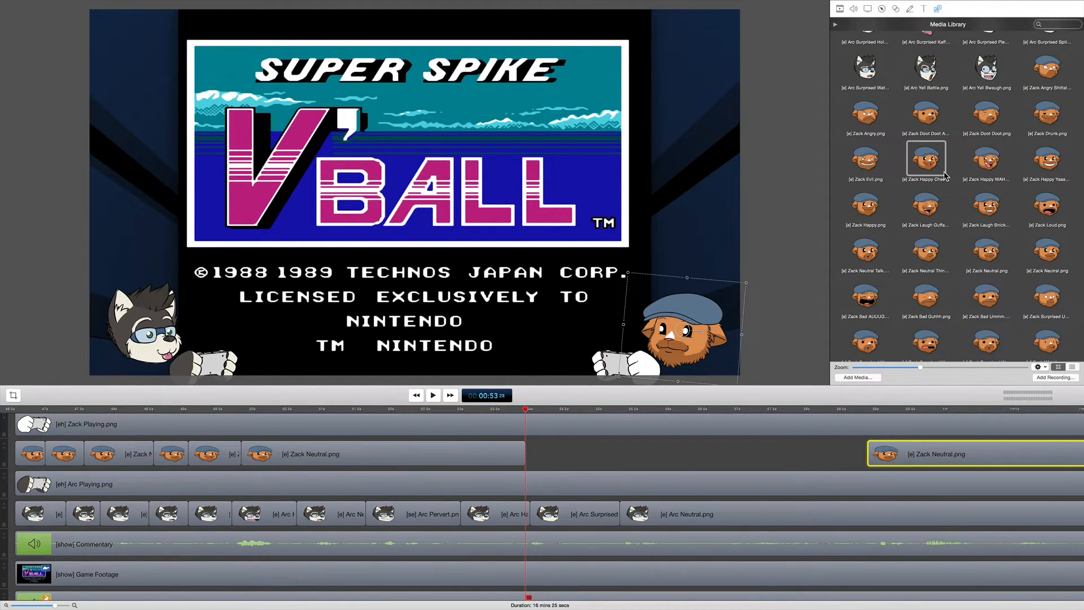
{"action": "mouse_move", "coordinate": [945, 177]}
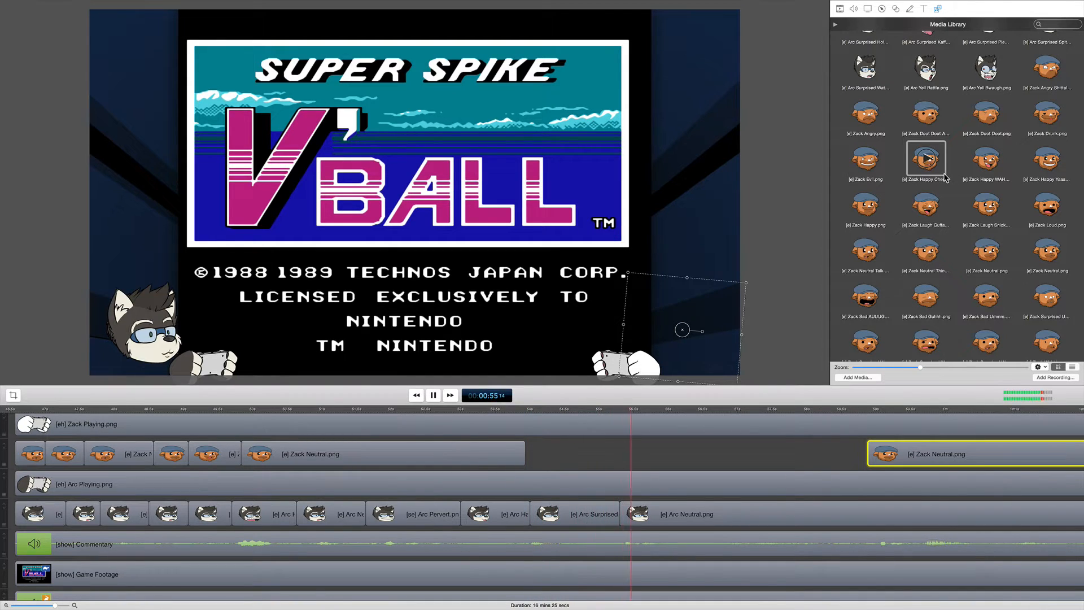
{"action": "key", "text": "space"}
{"action": "left_click", "coordinate": [620, 411]}
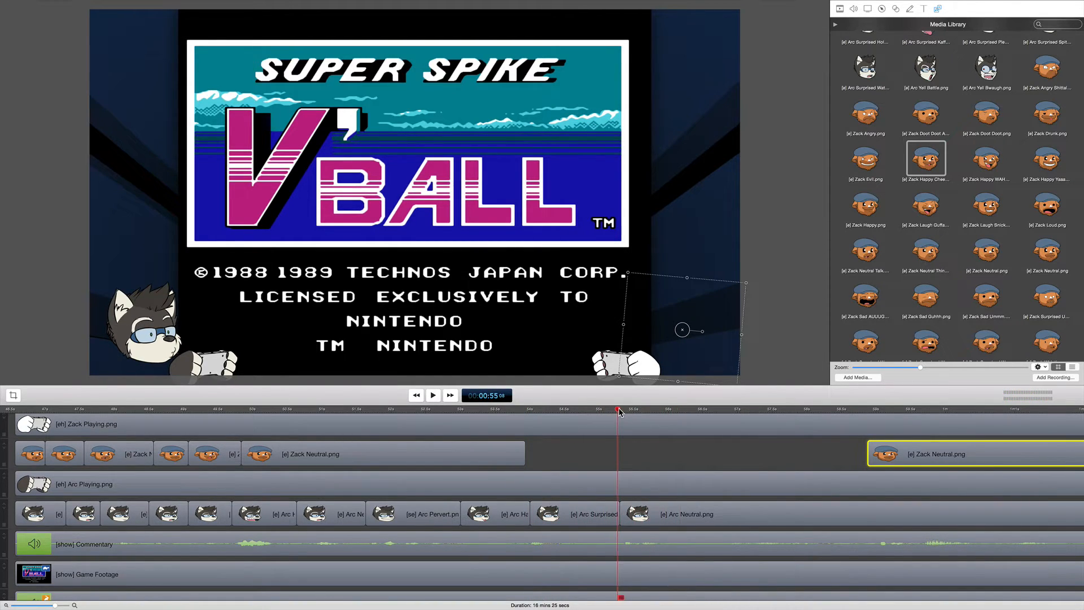
{"action": "scroll", "coordinate": [971, 201], "scroll_direction": "down", "scroll_amount": 2}
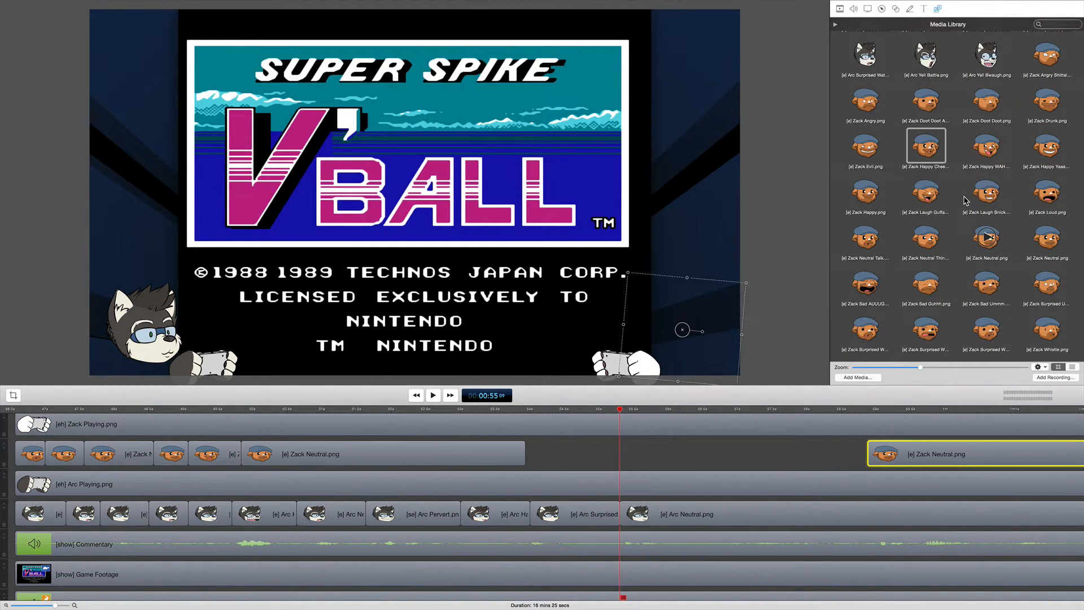
{"action": "scroll", "coordinate": [967, 201], "scroll_direction": "down", "scroll_amount": 1}
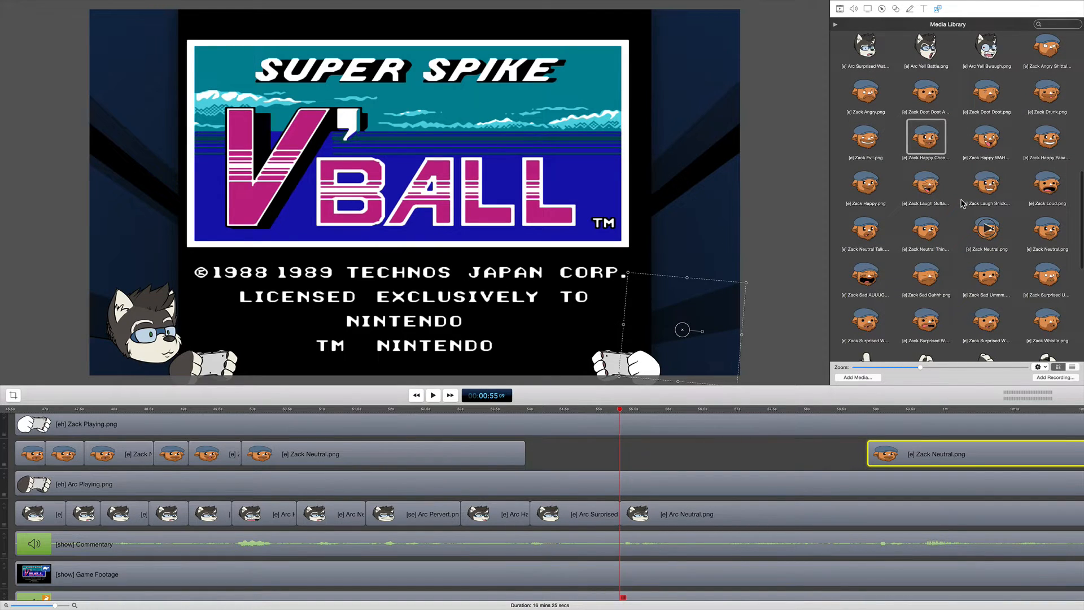
{"action": "scroll", "coordinate": [963, 204], "scroll_direction": "down", "scroll_amount": 1}
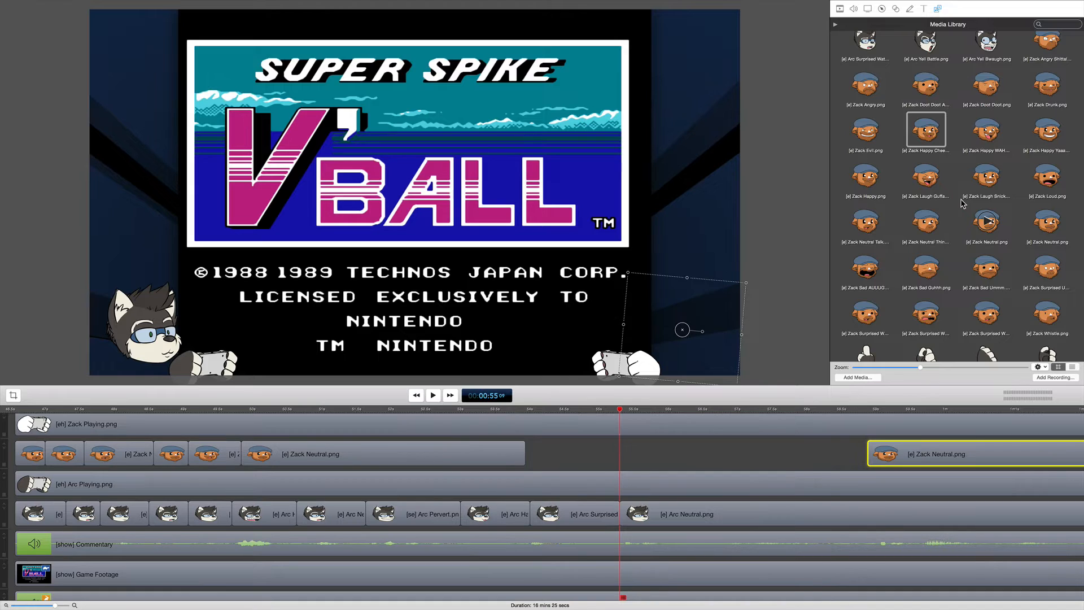
{"action": "scroll", "coordinate": [963, 203], "scroll_direction": "down", "scroll_amount": 1}
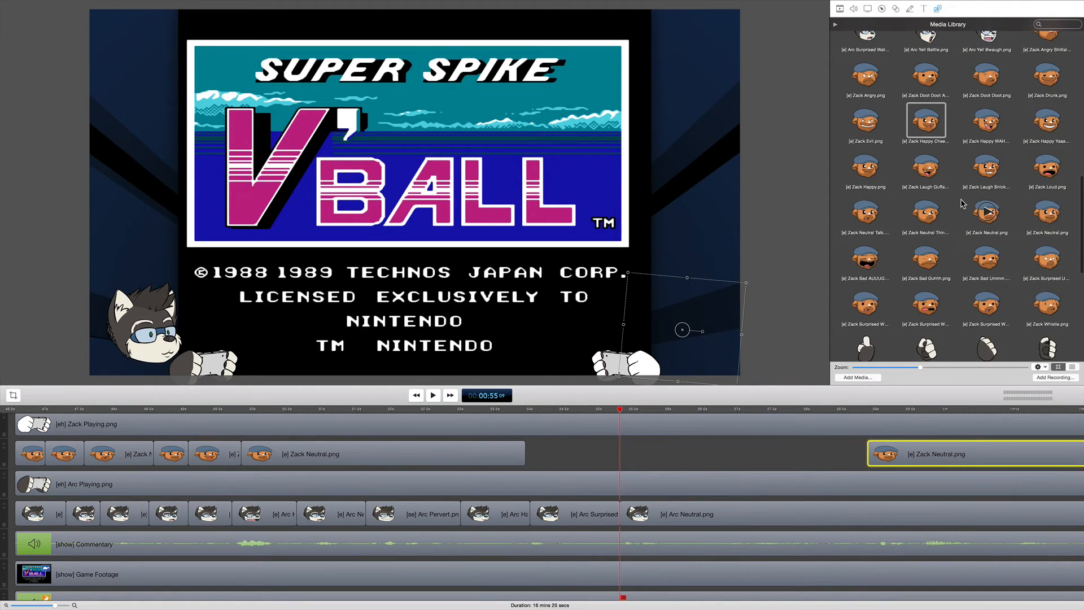
{"action": "scroll", "coordinate": [963, 203], "scroll_direction": "up", "scroll_amount": 1}
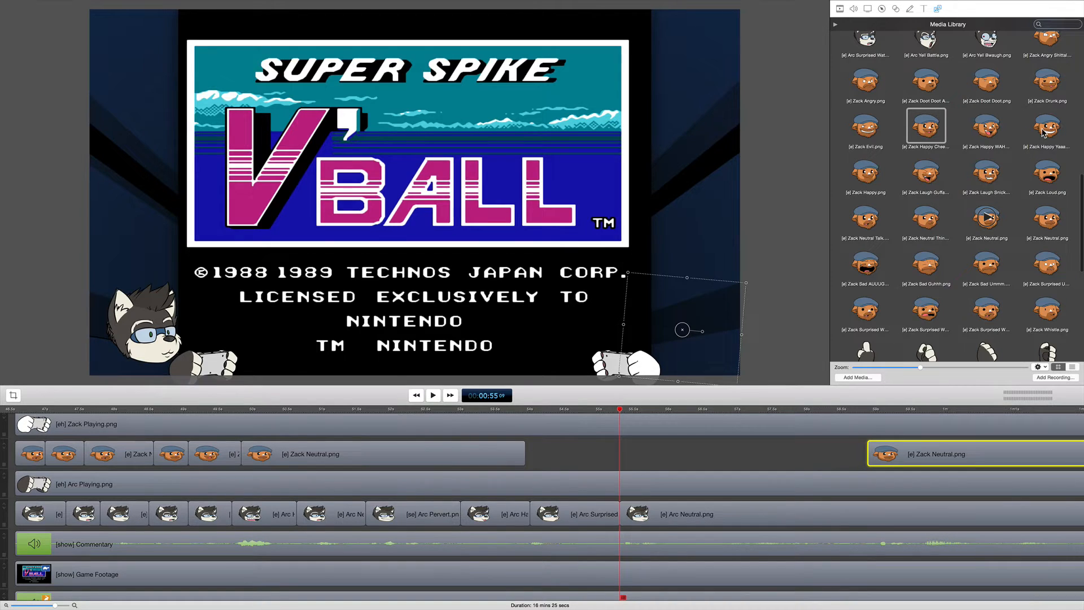
{"action": "mouse_move", "coordinate": [1043, 132]}
{"action": "left_click_drag", "start_coordinate": [1039, 133], "coordinate": [677, 455]}
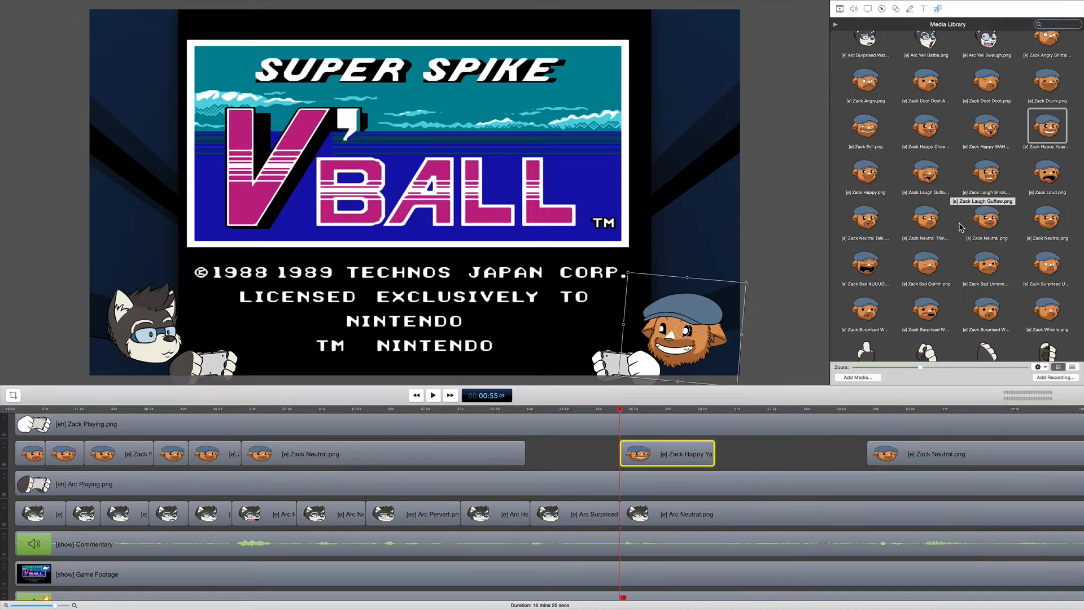
Fill the gap before the Zack Happy Yaa... clip with the Zack Laugh Snick... image and play the sequence
{"action": "left_click_drag", "start_coordinate": [988, 180], "coordinate": [619, 453]}
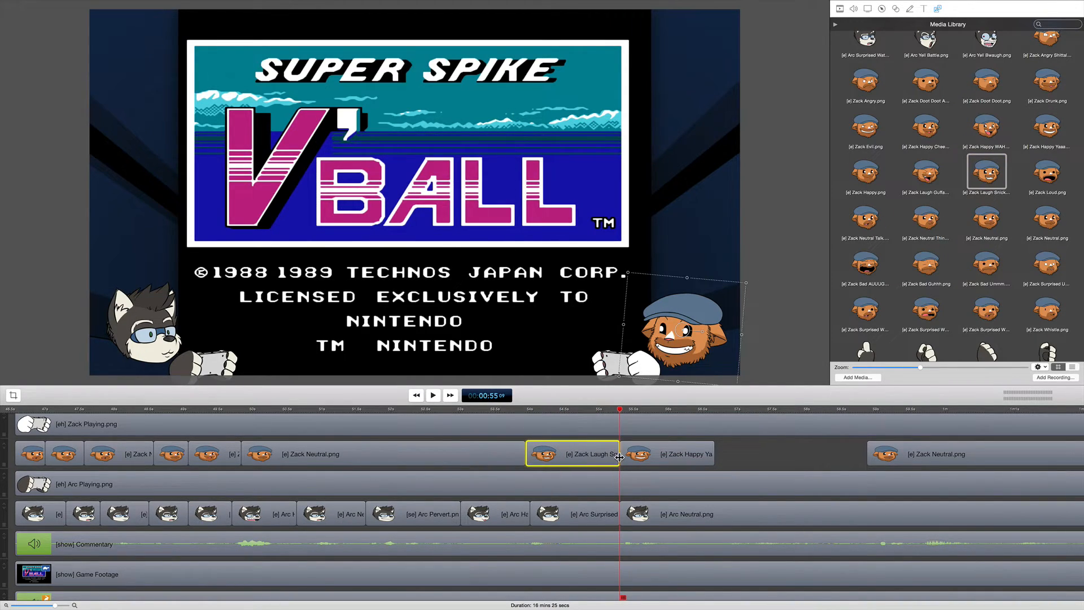
{"action": "left_click", "coordinate": [521, 411]}
{"action": "key", "text": "space"}
{"action": "left_click", "coordinate": [759, 460]}
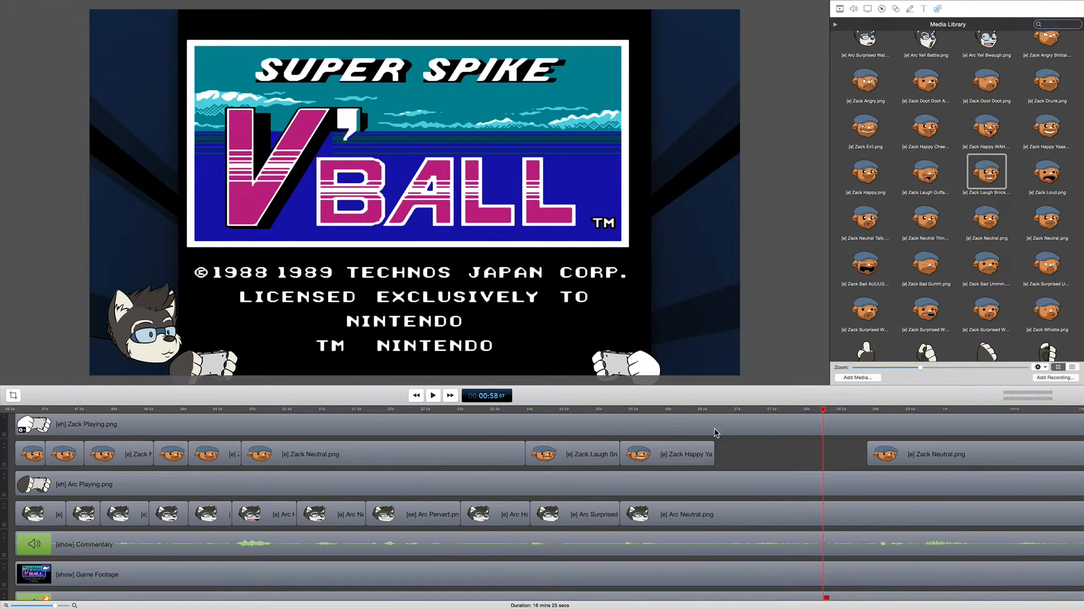
{"action": "scroll", "coordinate": [712, 440], "scroll_direction": "right", "scroll_amount": 2}
{"action": "scroll", "coordinate": [704, 467], "scroll_direction": "left", "scroll_amount": 5}
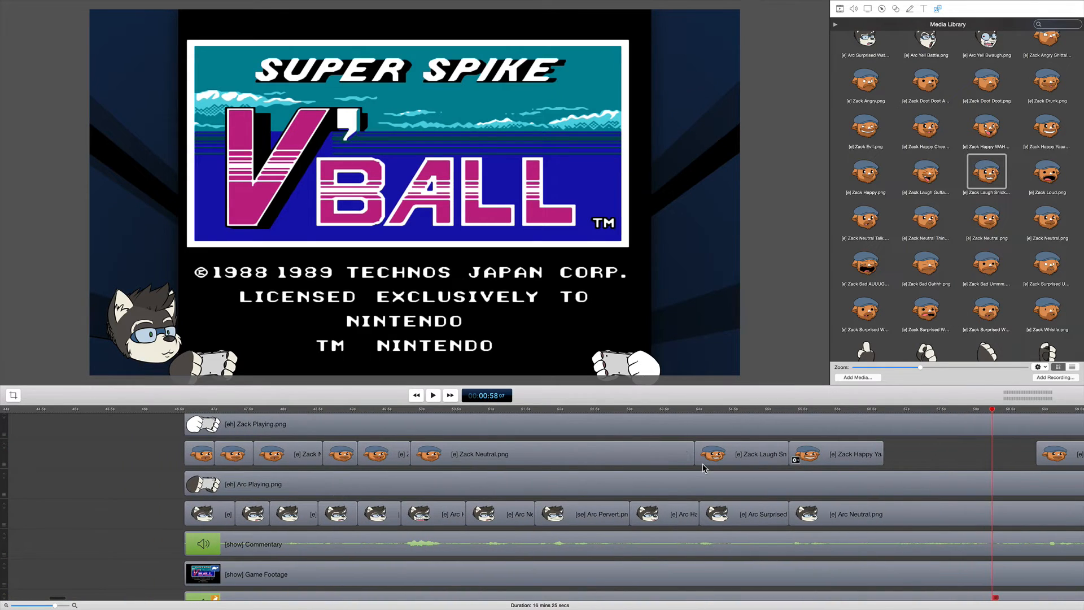
{"action": "scroll", "coordinate": [703, 467], "scroll_direction": "up", "scroll_amount": 3}
{"action": "scroll", "coordinate": [702, 468], "scroll_direction": "down", "scroll_amount": 2}
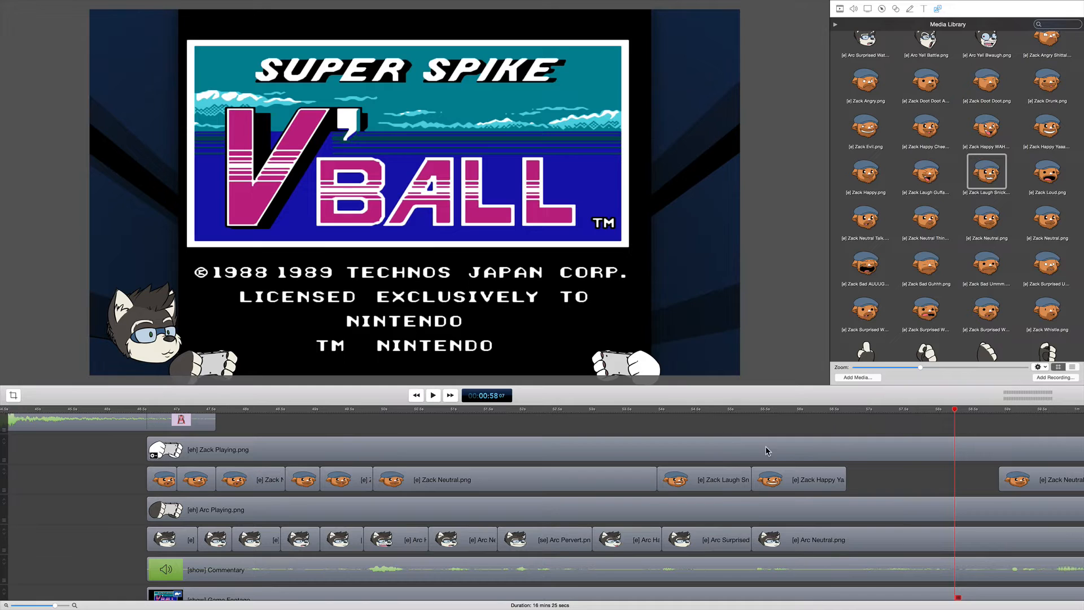
{"action": "scroll", "coordinate": [874, 321], "scroll_direction": "down", "scroll_amount": 2}
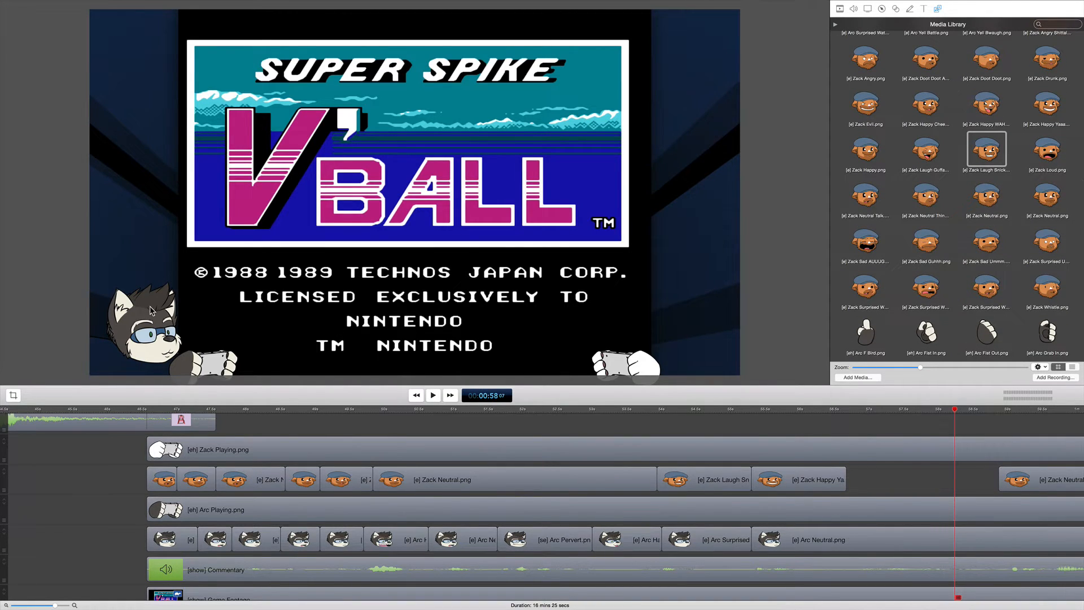
{"action": "scroll", "coordinate": [597, 477], "scroll_direction": "down", "scroll_amount": 2}
{"action": "scroll", "coordinate": [597, 477], "scroll_direction": "right", "scroll_amount": 5}
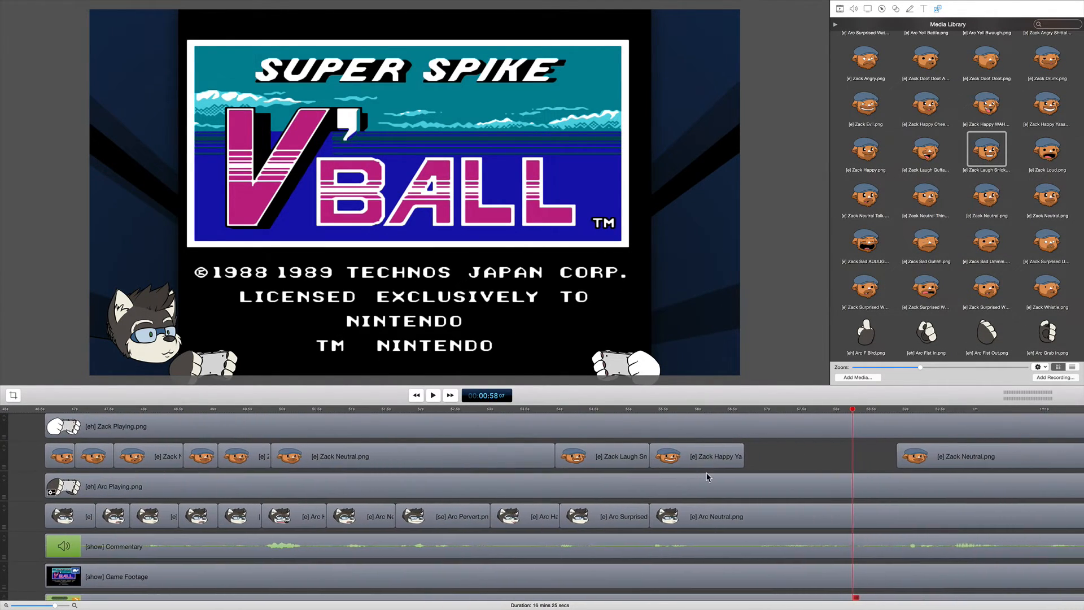
{"action": "scroll", "coordinate": [807, 445], "scroll_direction": "right", "scroll_amount": 5}
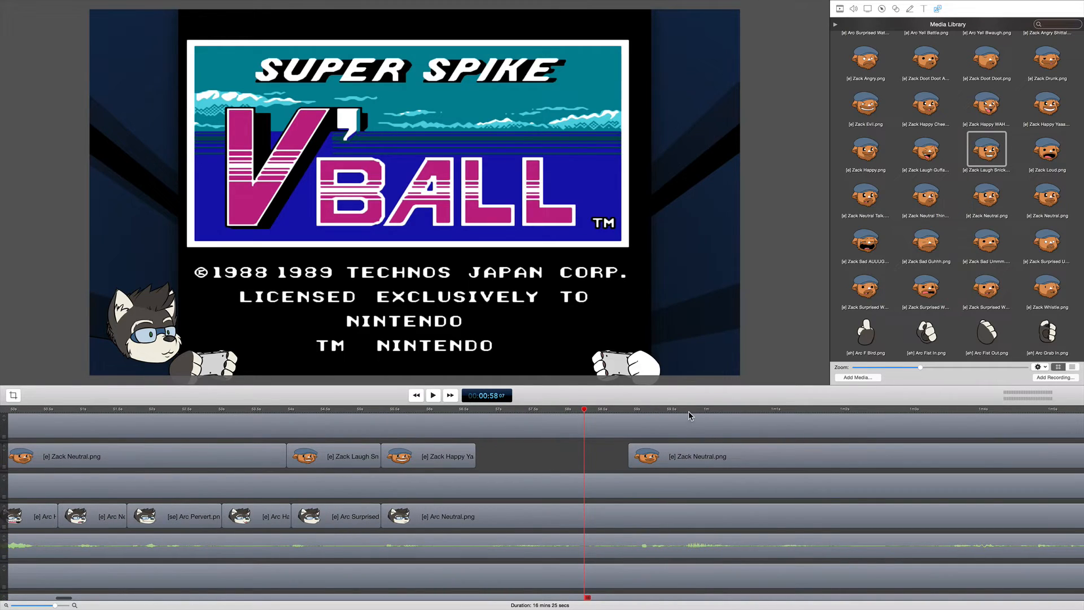
Split the long Arc Neutral clip at 1:03;14
{"action": "left_click", "coordinate": [657, 410]}
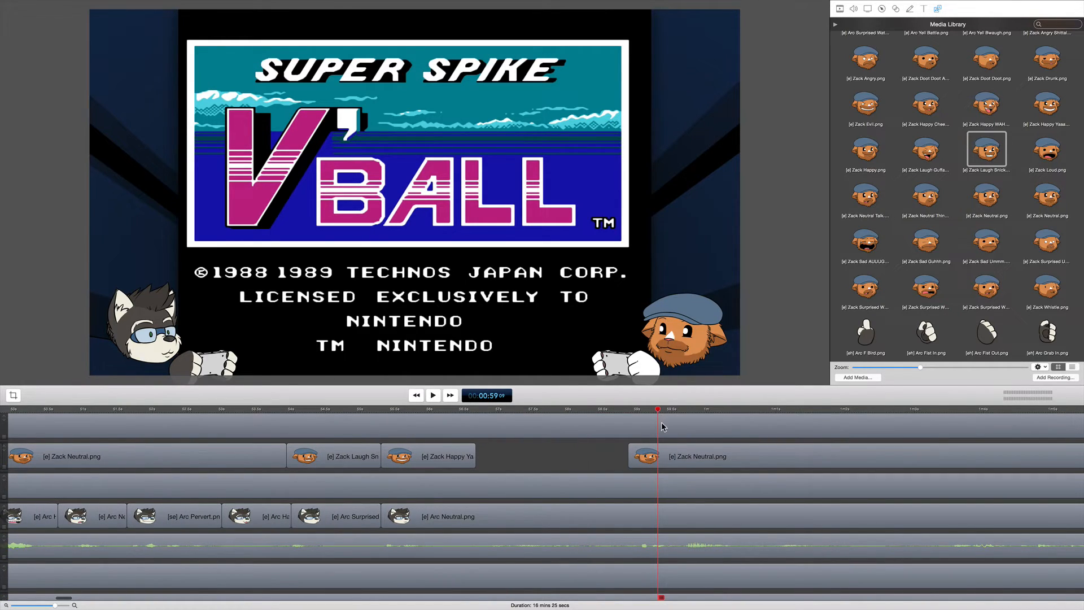
{"action": "scroll", "coordinate": [668, 454], "scroll_direction": "down", "scroll_amount": 1}
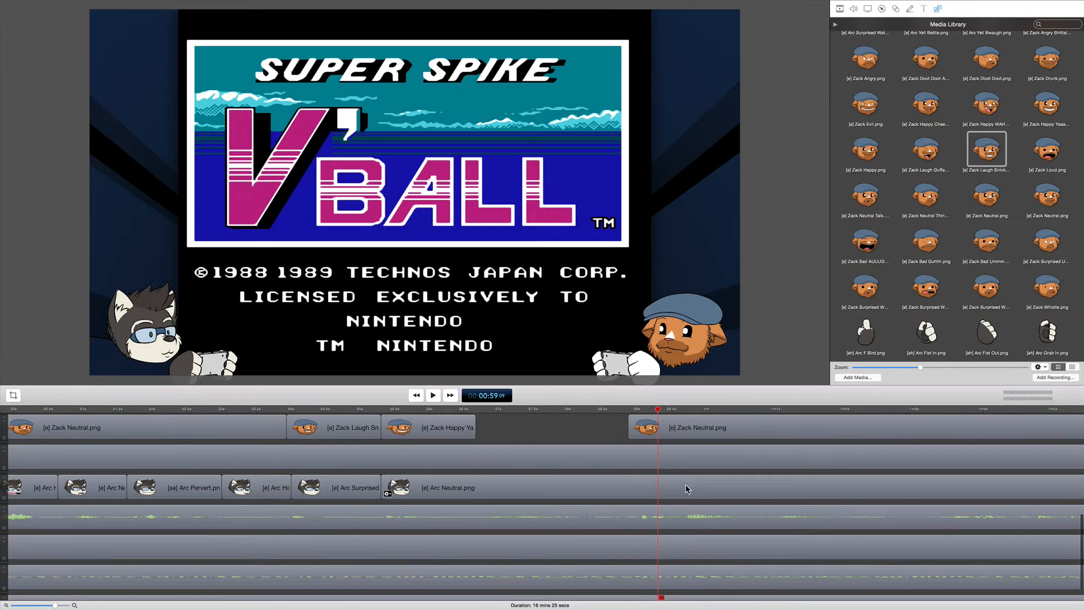
{"action": "left_click", "coordinate": [678, 490]}
{"action": "scroll", "coordinate": [655, 421], "scroll_direction": "right", "scroll_amount": 7}
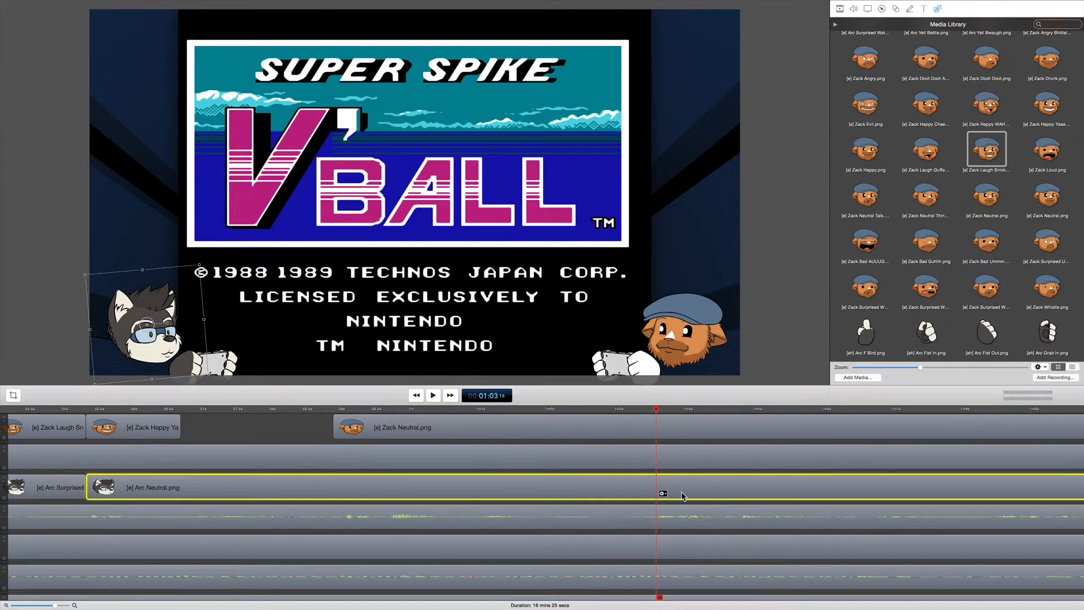
{"action": "key", "text": "t"}
{"action": "scroll", "coordinate": [682, 496], "scroll_direction": "right", "scroll_amount": 2}
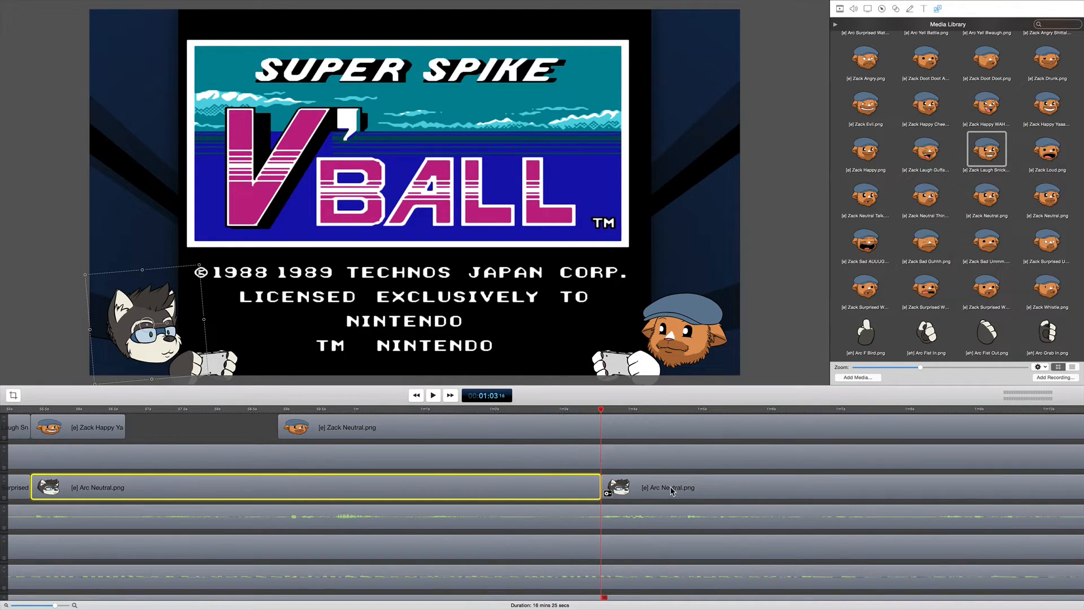
Add a video action at the start of the second Arc Neutral clip and extend it to end at 1:06;14
{"action": "left_click", "coordinate": [840, 9]}
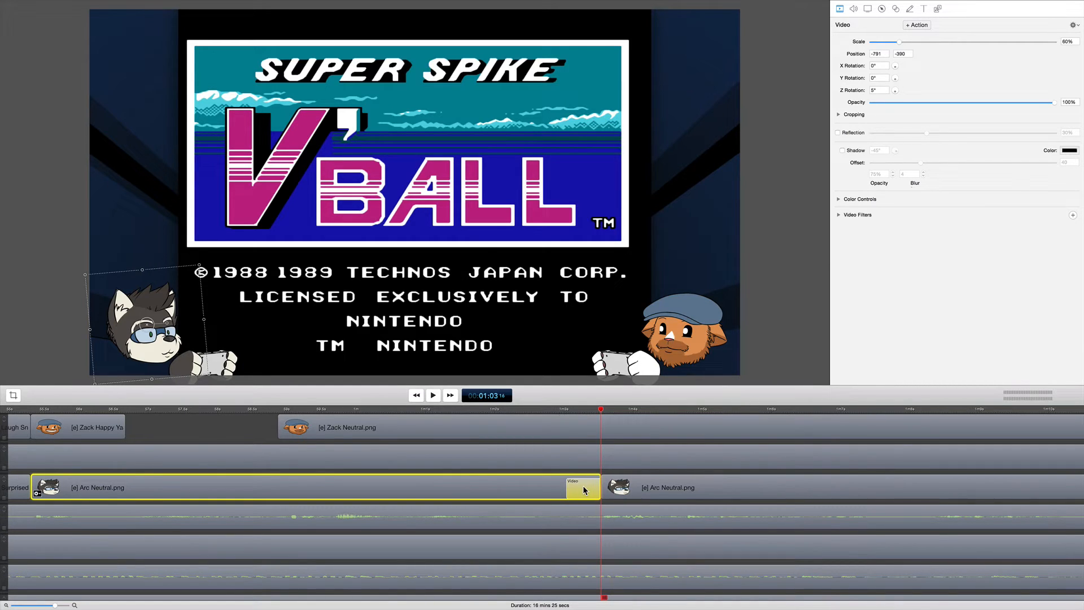
{"action": "left_click", "coordinate": [626, 493]}
{"action": "key", "text": "space"}
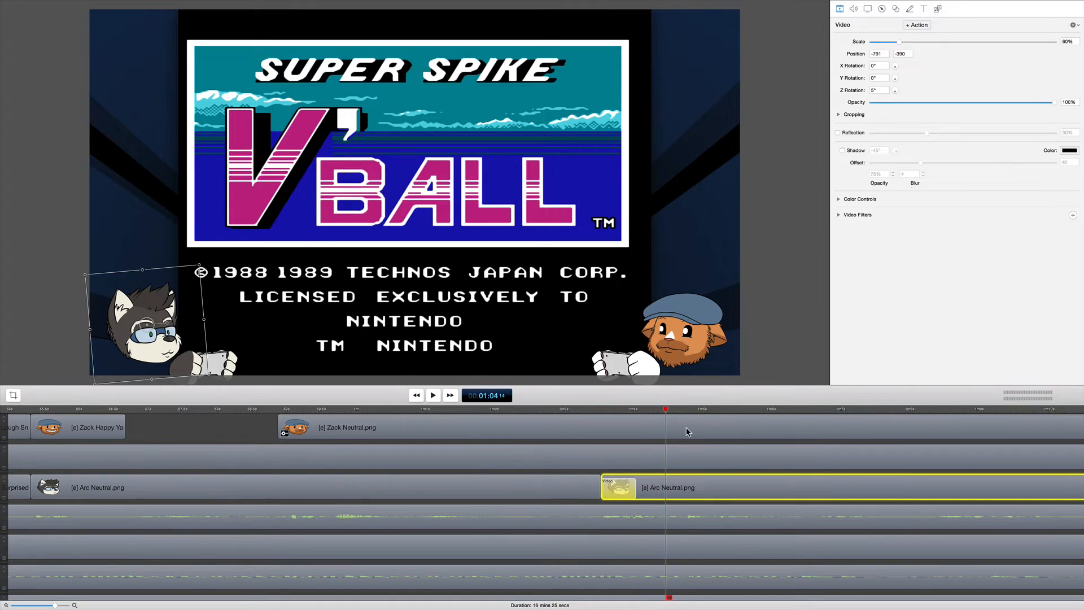
{"action": "left_click", "coordinate": [600, 410]}
{"action": "left_click", "coordinate": [709, 411]}
{"action": "key", "text": "space"}
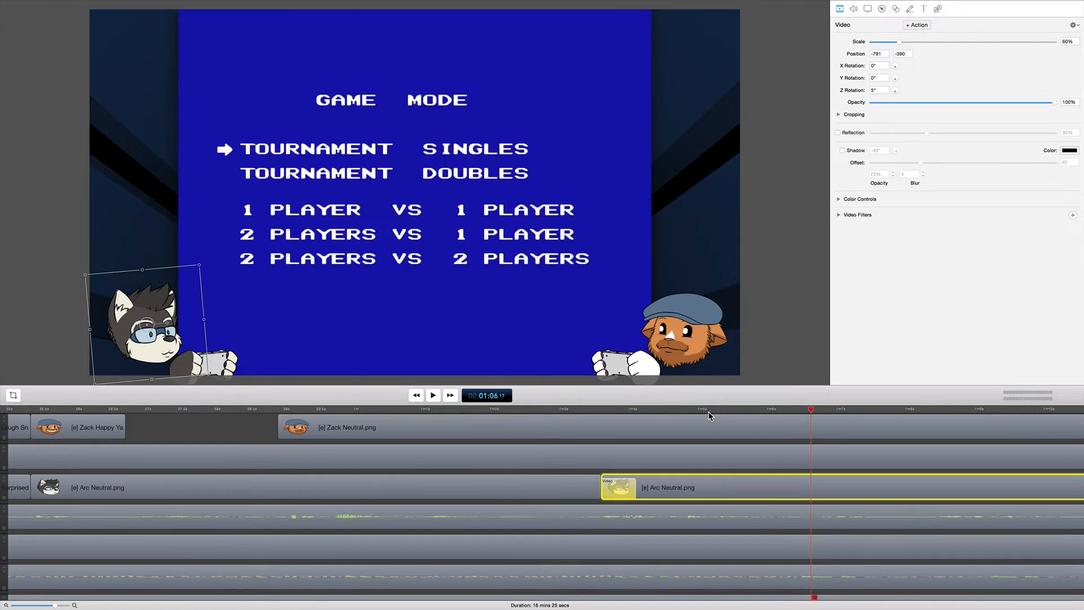
{"action": "key", "text": "space"}
{"action": "left_click_drag", "start_coordinate": [634, 488], "coordinate": [807, 497]}
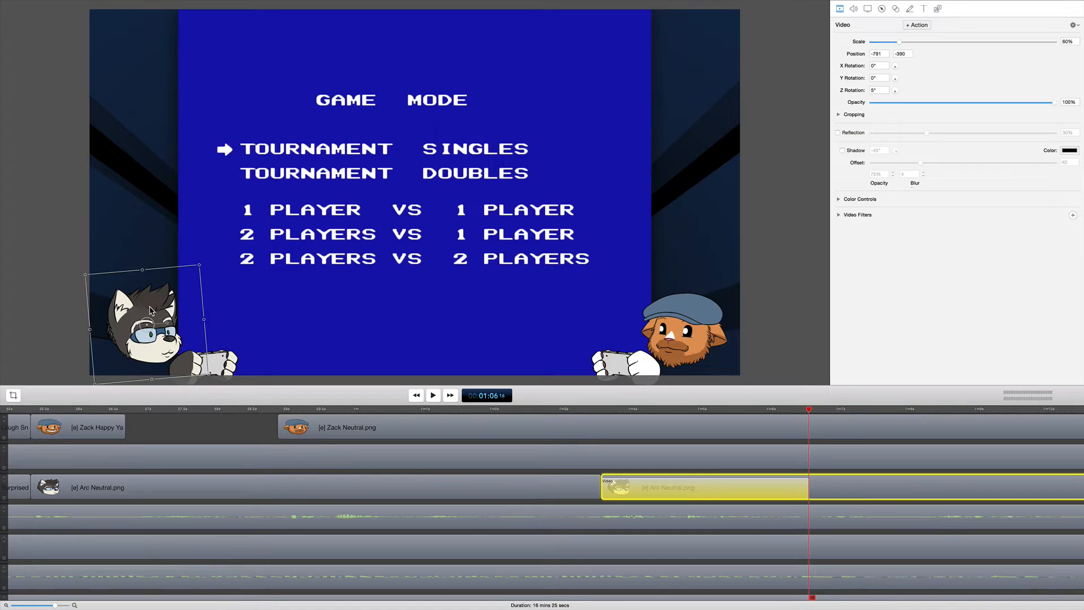
Move Arc's head to position 769, 364 with a Z rotation of -121° as the action's end state and split the clip at 1:06;14
{"action": "left_click_drag", "start_coordinate": [157, 308], "coordinate": [652, 112]}
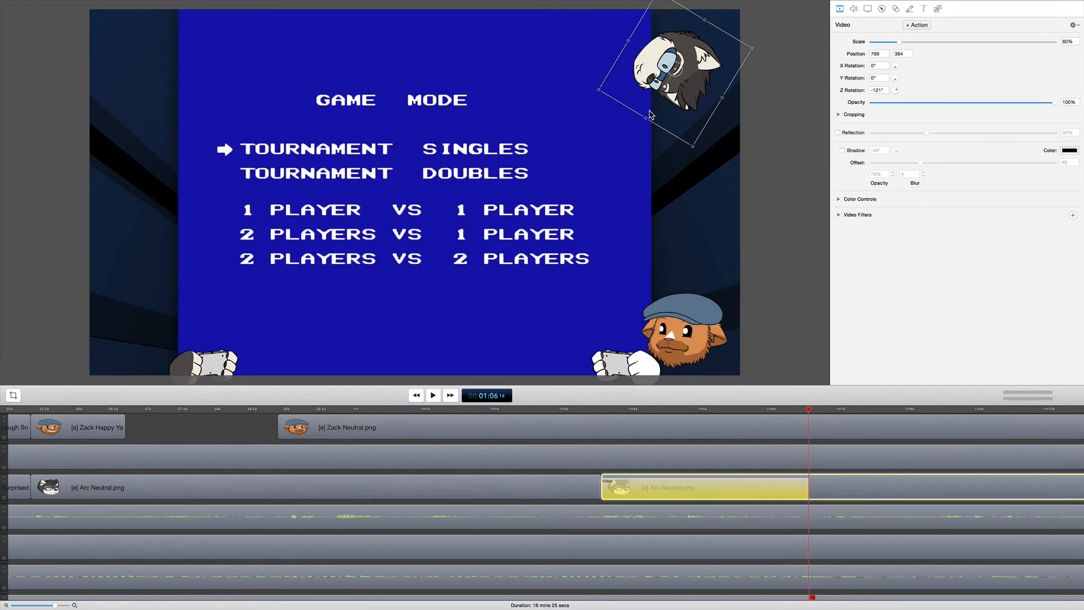
{"action": "left_click", "coordinate": [829, 487]}
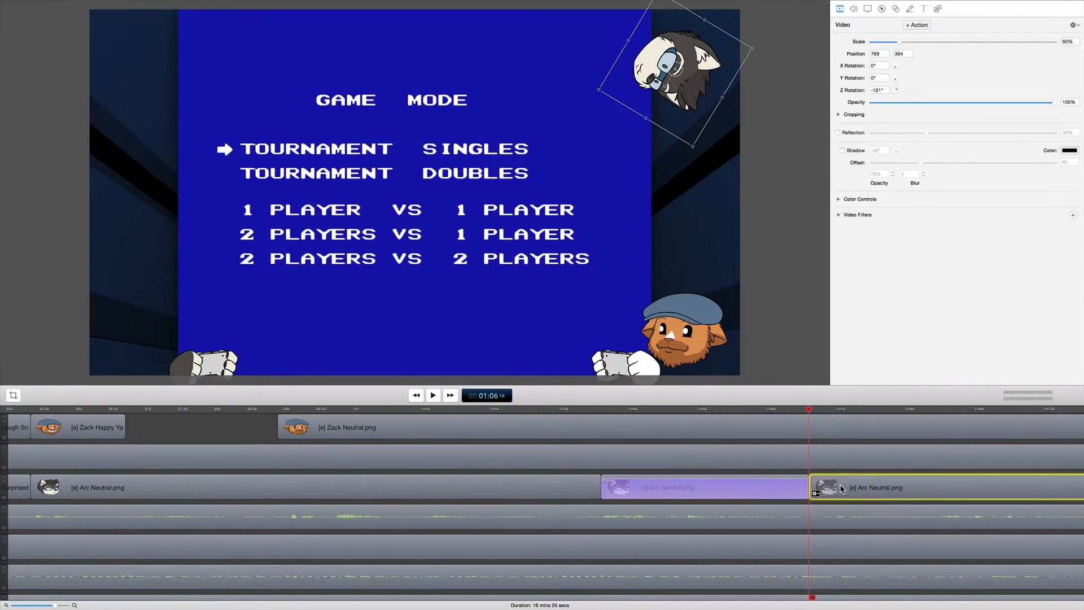
Copy the video properties of the first long Arc Neutral clip and paste them onto the Arc Neutral clip after the action
{"action": "left_click", "coordinate": [547, 478]}
{"action": "left_click", "coordinate": [859, 485]}
{"action": "key", "text": "space"}
{"action": "key", "text": "t"}
{"action": "key", "text": "super+z"}
{"action": "key", "text": "space"}
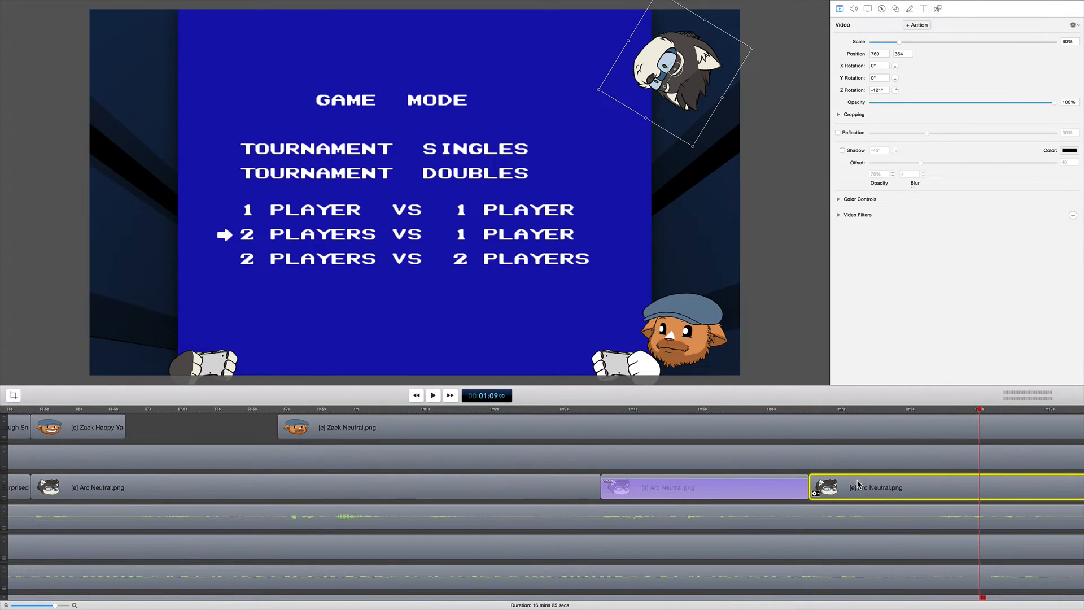
{"action": "key", "text": "alt+super+v"}
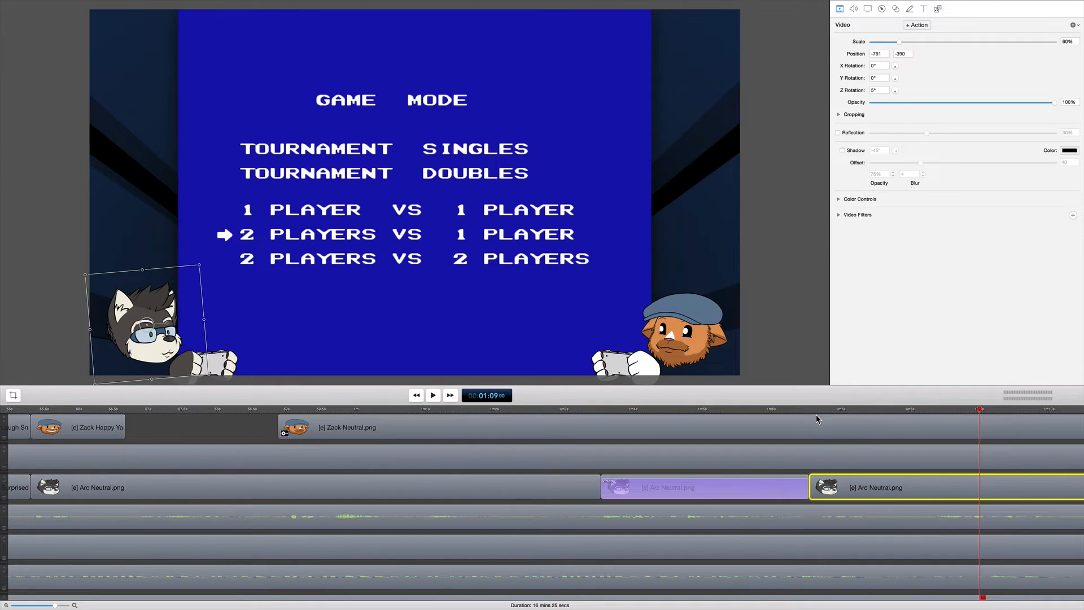
Play the timeline from the start of Arc's video action to review the head movement
{"action": "left_click", "coordinate": [600, 412]}
{"action": "key", "text": "space"}
{"action": "scroll", "coordinate": [584, 429], "scroll_direction": "right", "scroll_amount": 10}
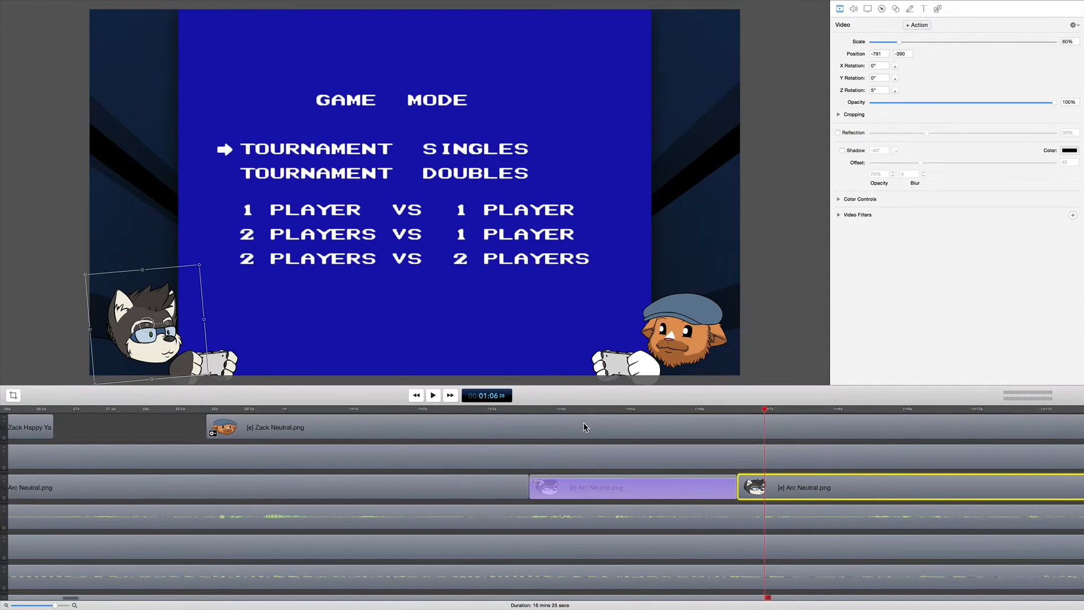
Try a Crystallize video filter with a radius of 39 on the Arc Neutral clip after the action
{"action": "scroll", "coordinate": [584, 435], "scroll_direction": "right", "scroll_amount": 15}
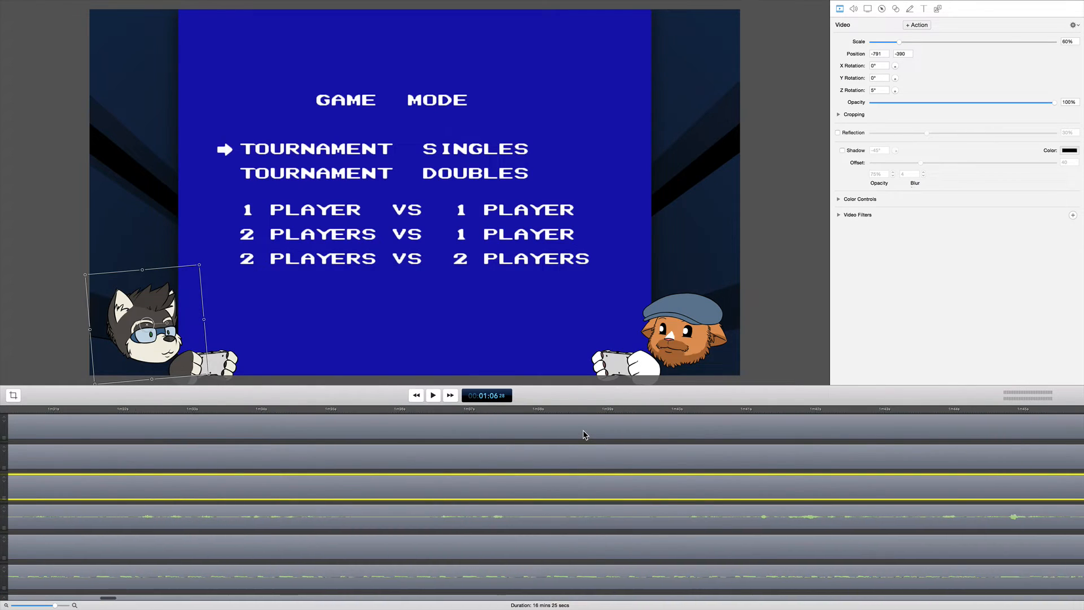
{"action": "scroll", "coordinate": [583, 432], "scroll_direction": "down", "scroll_amount": 1}
{"action": "scroll", "coordinate": [583, 432], "scroll_direction": "left", "scroll_amount": 16}
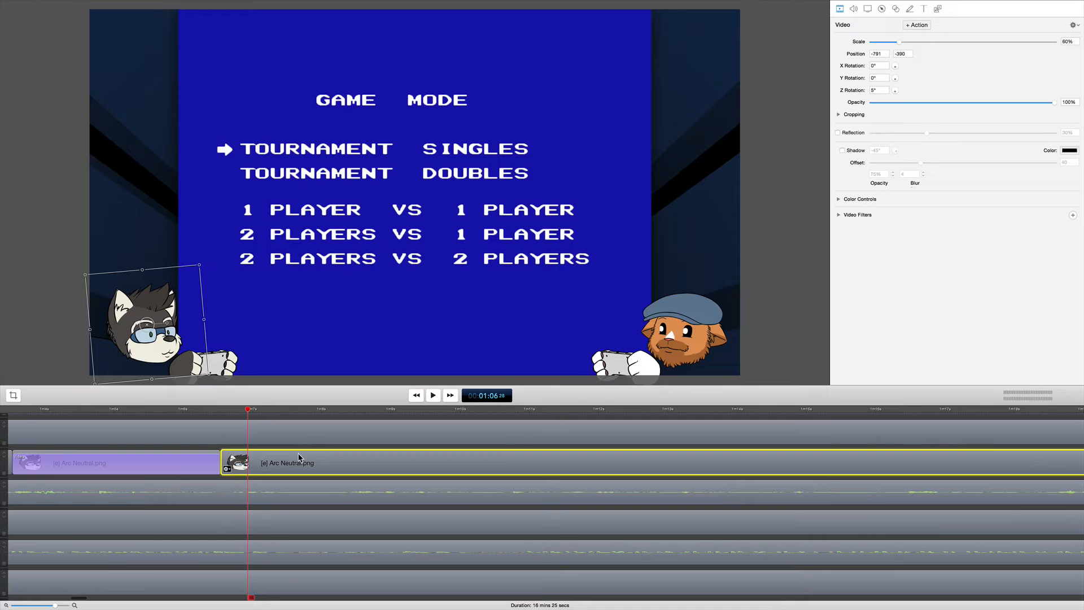
{"action": "left_click", "coordinate": [840, 218]}
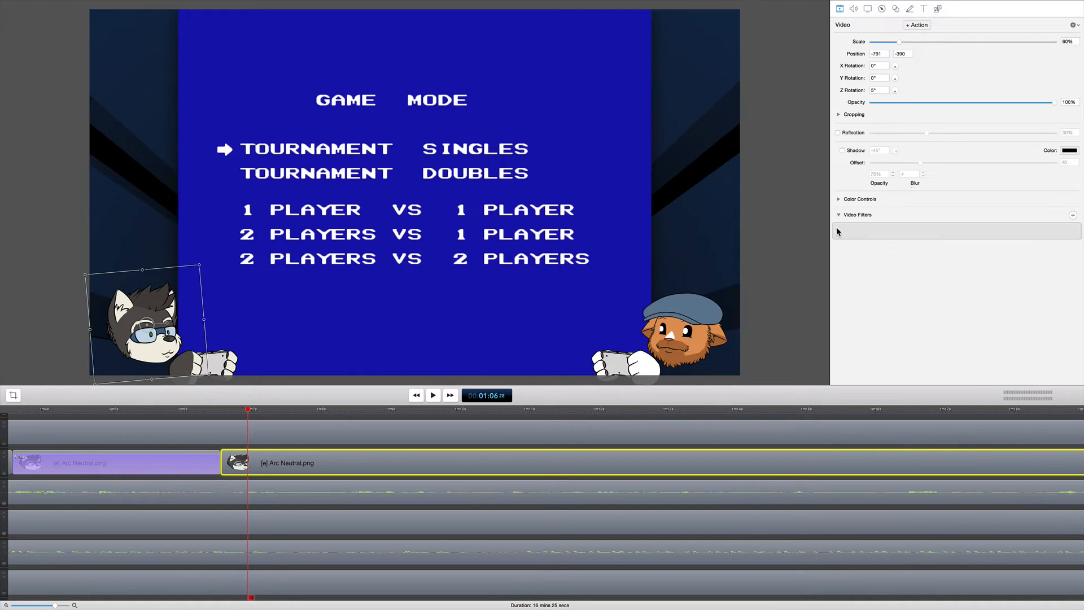
{"action": "left_click", "coordinate": [1073, 215]}
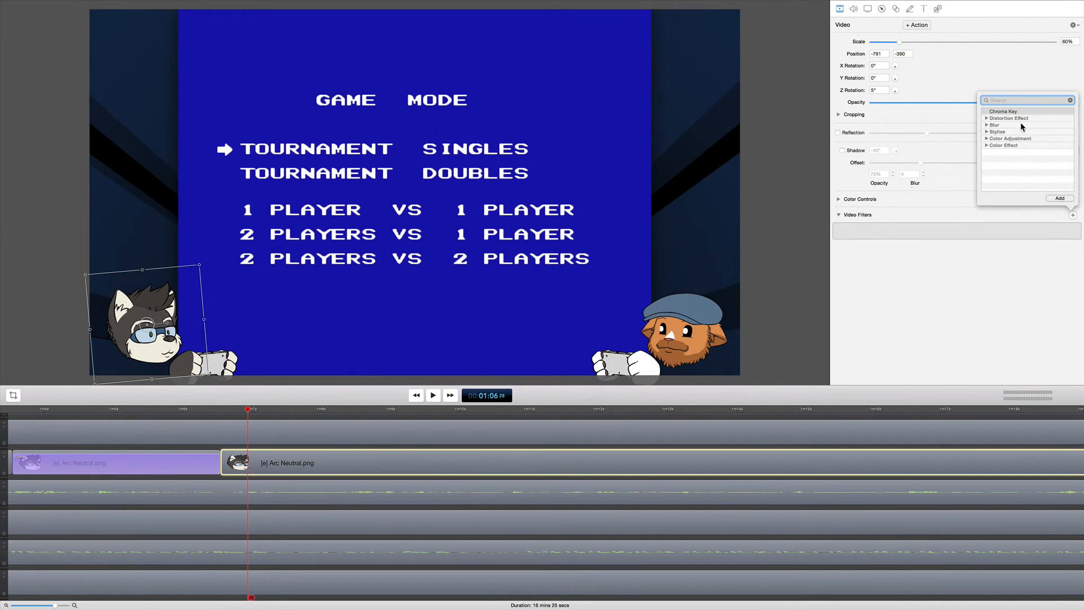
{"action": "left_click", "coordinate": [985, 131]}
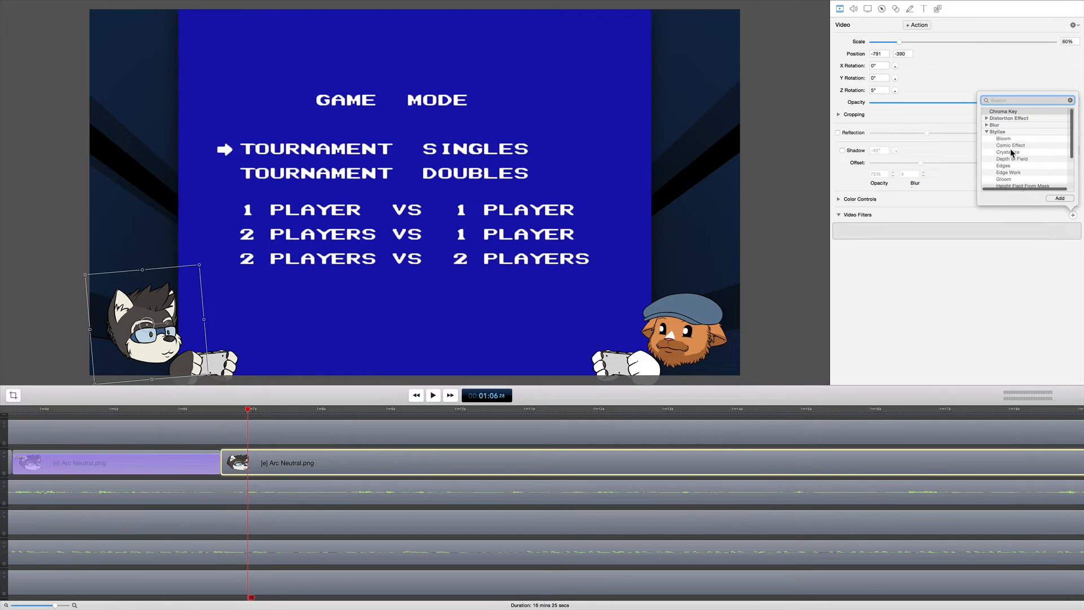
{"action": "double_click", "coordinate": [1008, 152]}
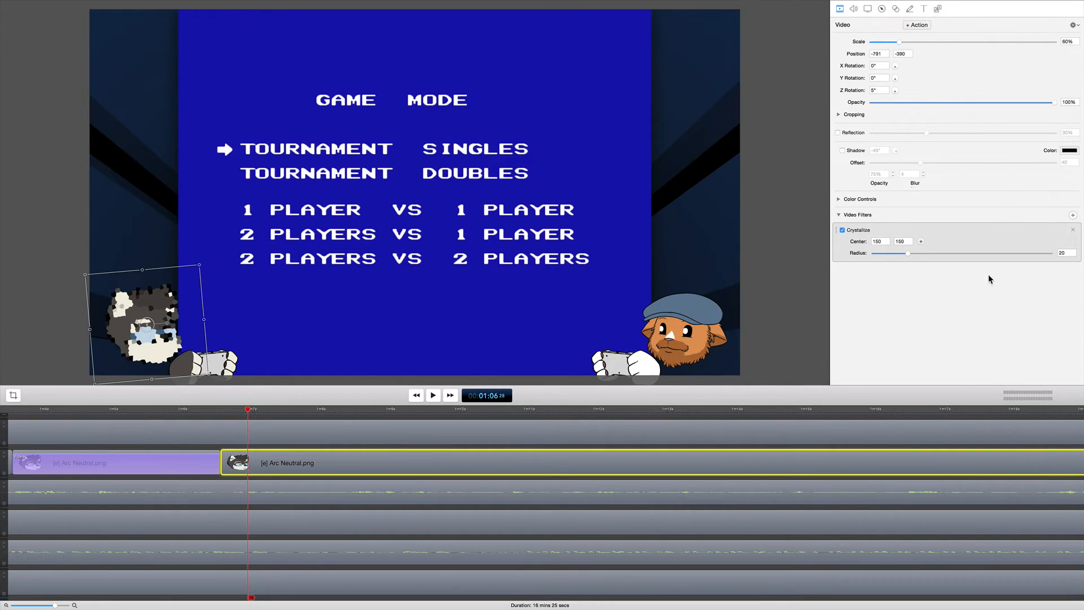
{"action": "left_click_drag", "start_coordinate": [909, 253], "coordinate": [941, 253]}
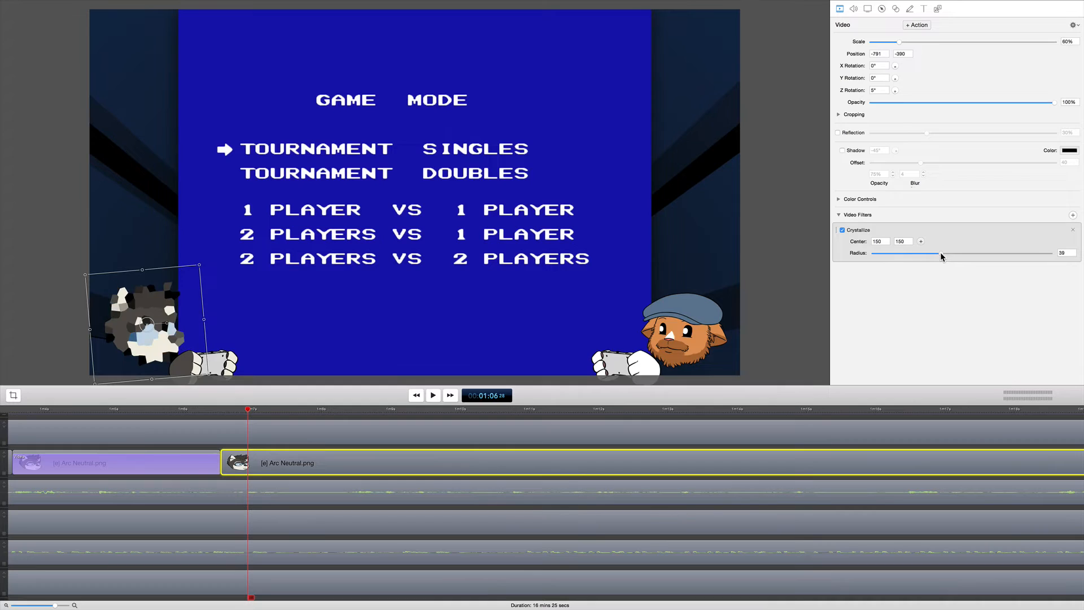
Play the filtered Arc Neutral clip briefly and undo its Crystallize filter
{"action": "key", "text": "space"}
{"action": "key", "text": "space"}
{"action": "scroll", "coordinate": [246, 462], "scroll_direction": "left", "scroll_amount": 3}
{"action": "key", "text": "super+z"}
{"action": "key", "text": "super+z"}
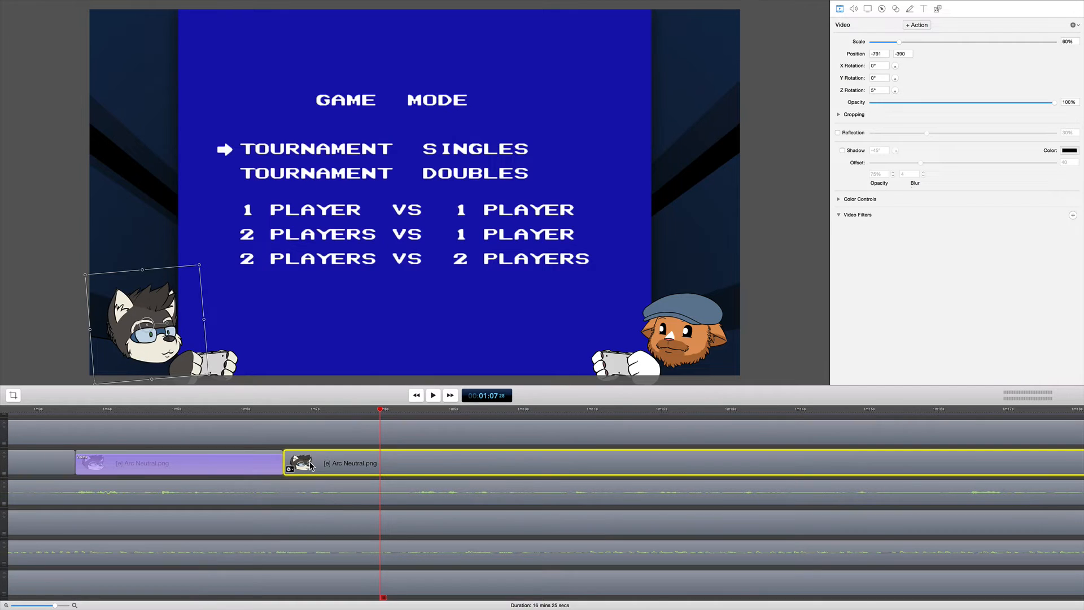
Place the playhead at 1:21;08 and add a Crystallize video filter to the Game Footage clip
{"action": "scroll", "coordinate": [310, 465], "scroll_direction": "down", "scroll_amount": 1}
{"action": "scroll", "coordinate": [310, 465], "scroll_direction": "left", "scroll_amount": 15}
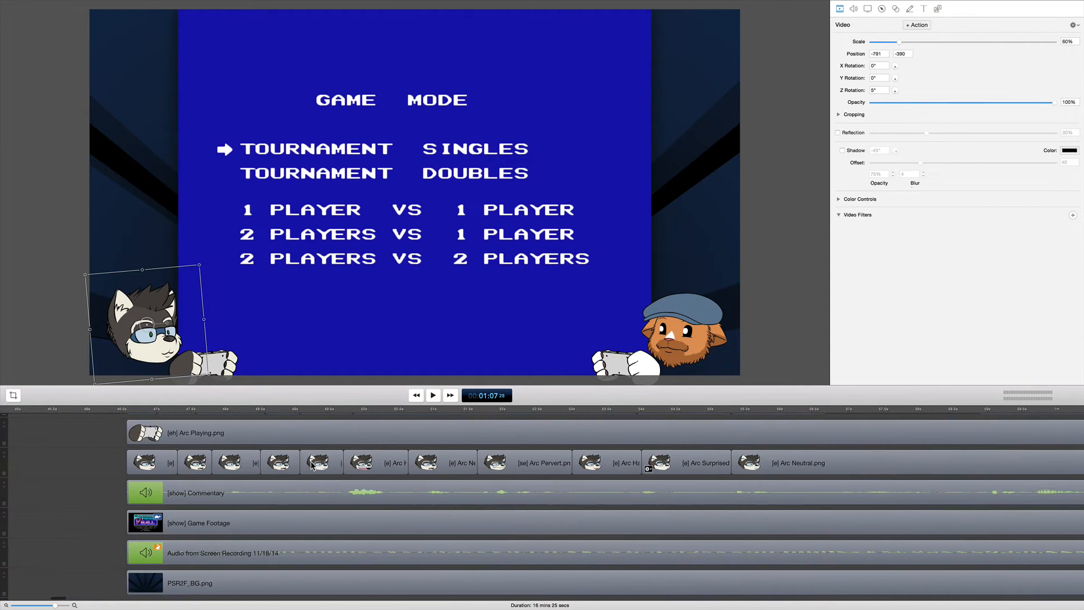
{"action": "left_click", "coordinate": [285, 411]}
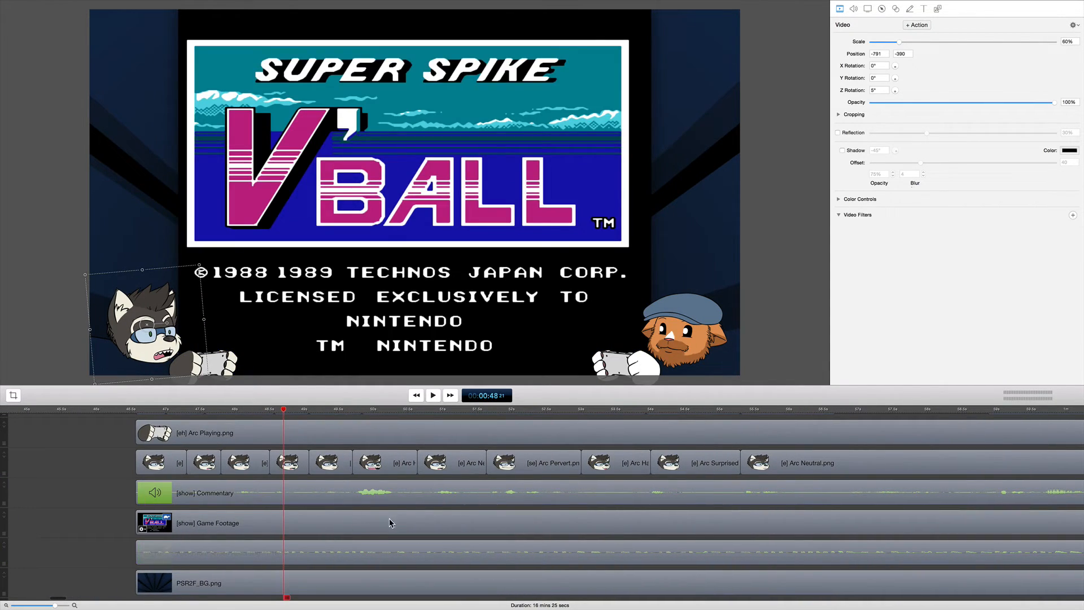
{"action": "scroll", "coordinate": [388, 519], "scroll_direction": "right", "scroll_amount": 10}
{"action": "scroll", "coordinate": [389, 514], "scroll_direction": "right", "scroll_amount": 11}
{"action": "left_click", "coordinate": [444, 410]}
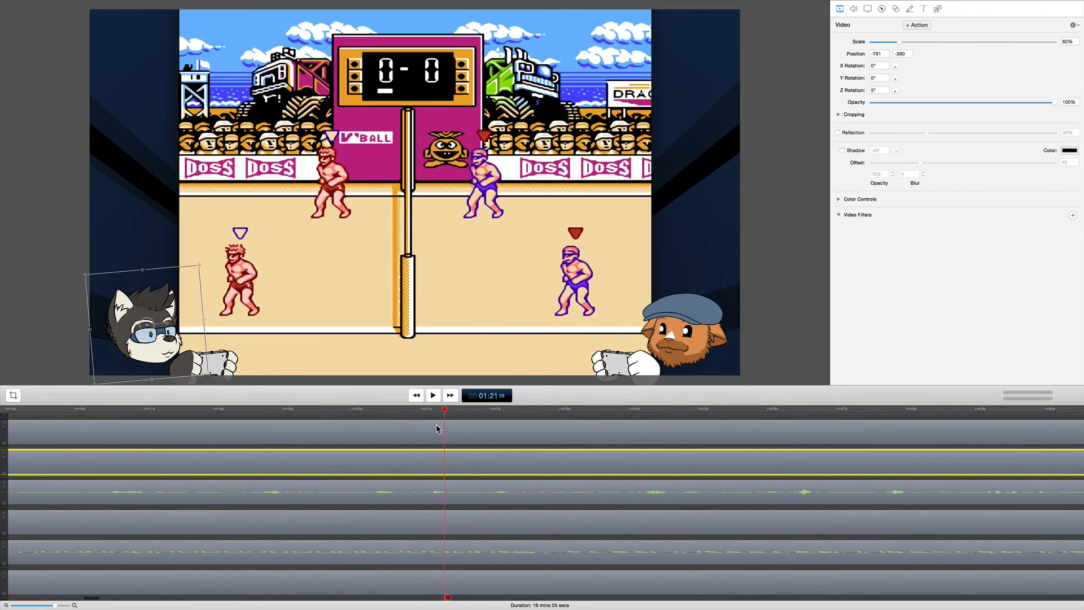
{"action": "left_click", "coordinate": [458, 533]}
{"action": "left_click", "coordinate": [1072, 215]}
{"action": "double_click", "coordinate": [1019, 152]}
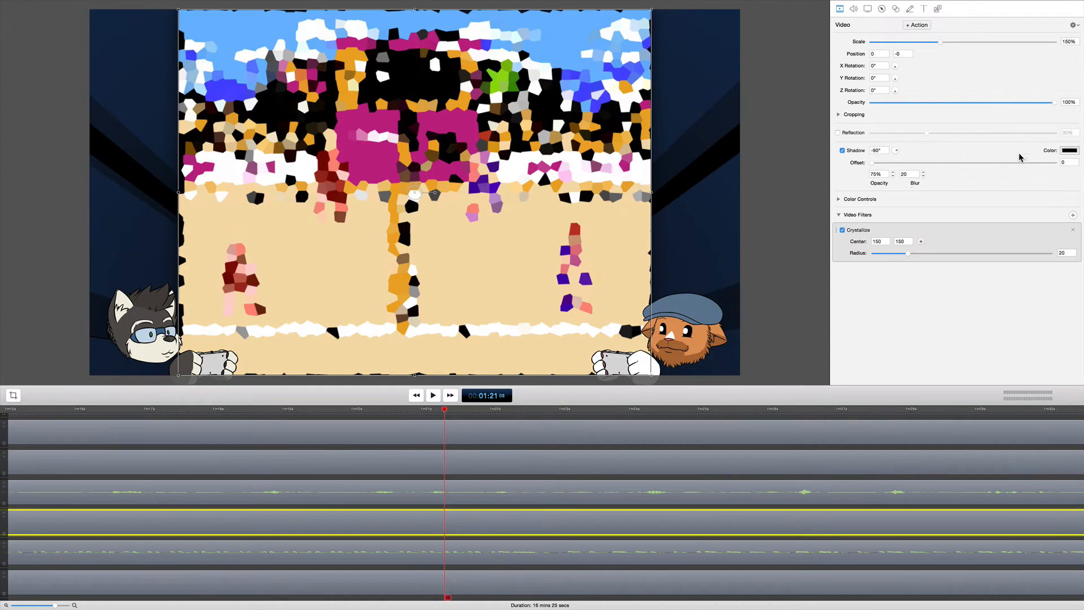
Add a Gaussian Blur video filter to the Game Footage clip
{"action": "left_click", "coordinate": [1073, 215]}
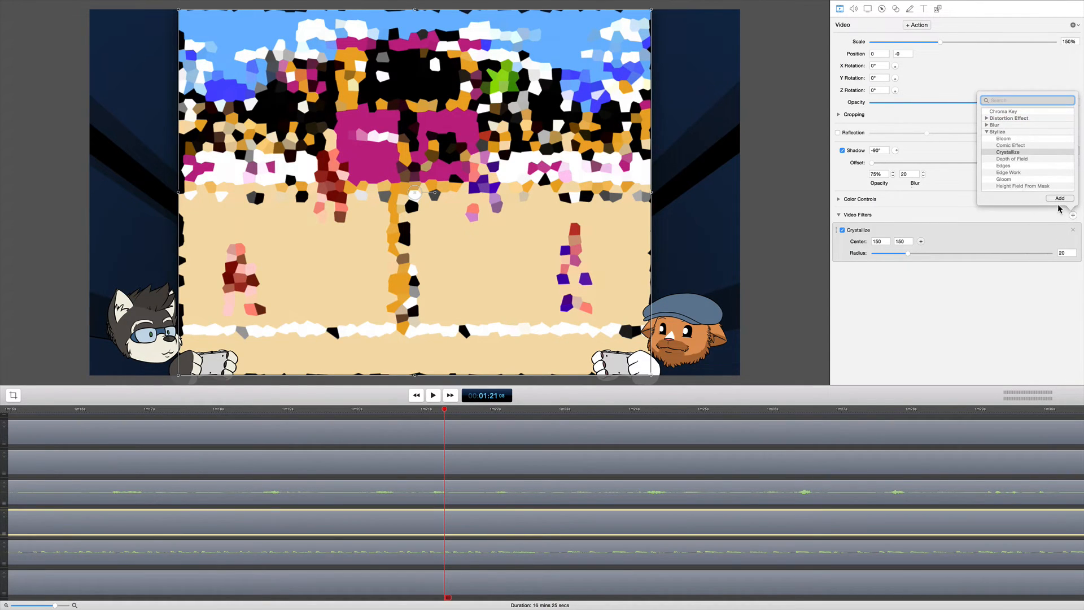
{"action": "scroll", "coordinate": [1019, 154], "scroll_direction": "down", "scroll_amount": 2}
{"action": "left_click", "coordinate": [986, 125]}
{"action": "left_click", "coordinate": [987, 125]}
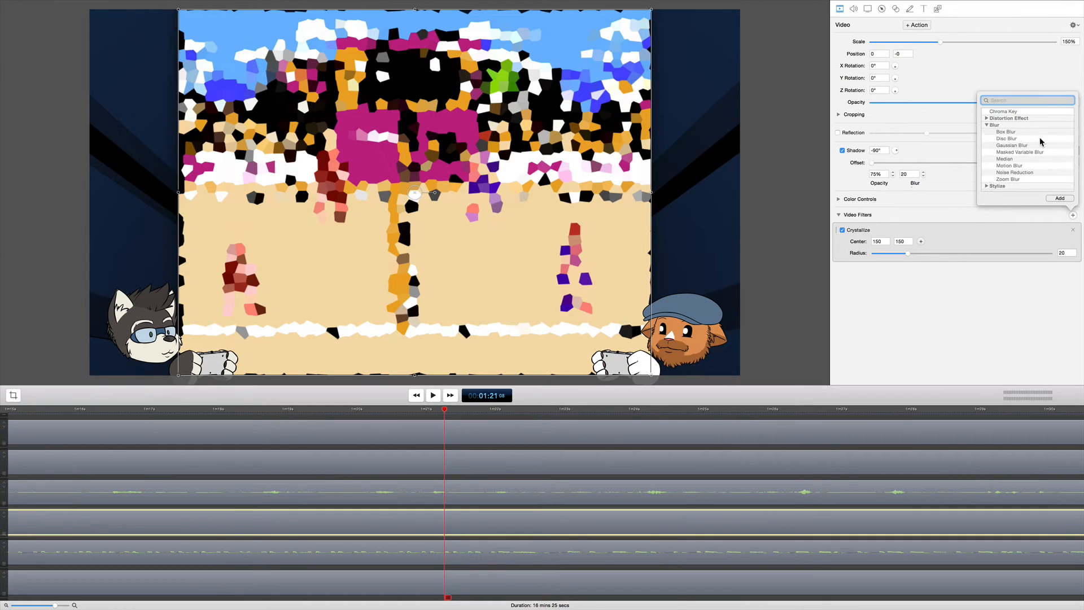
{"action": "double_click", "coordinate": [1011, 145]}
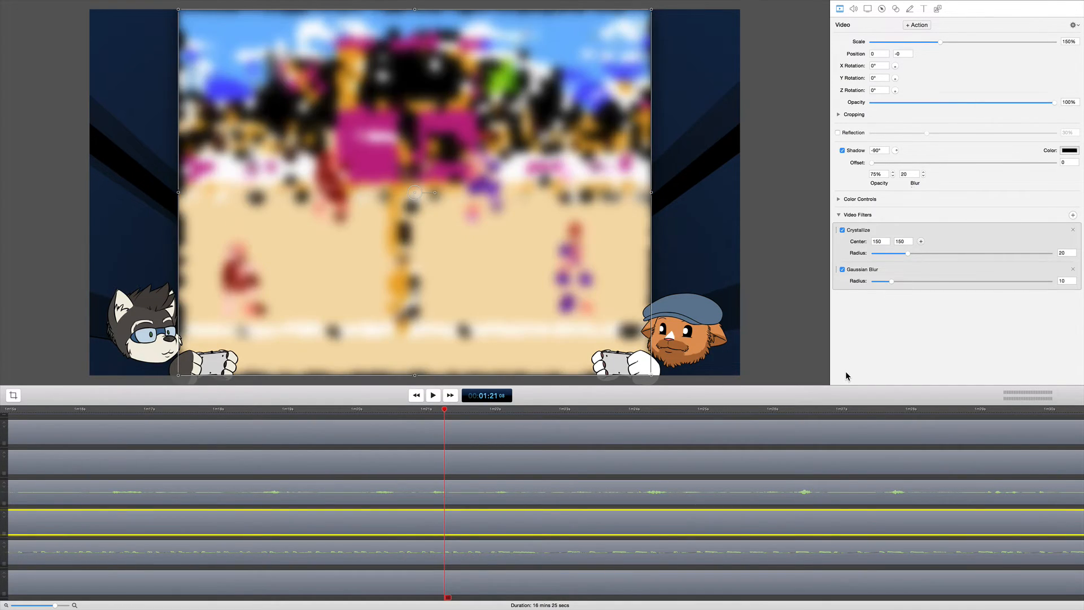
Play the game footage and set the Crystallize radius to 12 and the Gaussian Blur radius to 3
{"action": "key", "text": "space"}
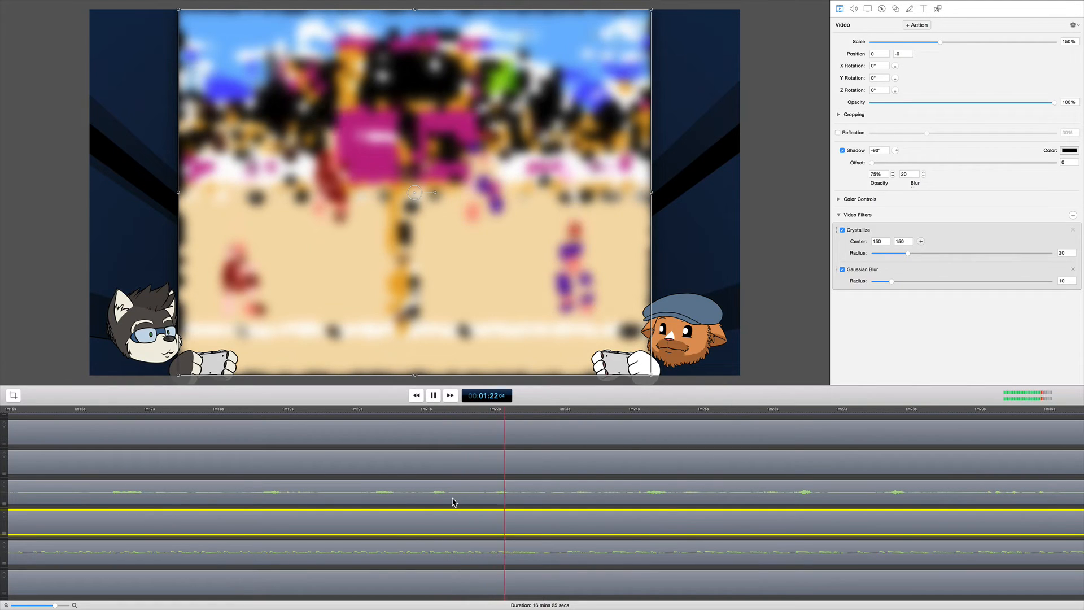
{"action": "left_click_drag", "start_coordinate": [907, 253], "coordinate": [876, 277]}
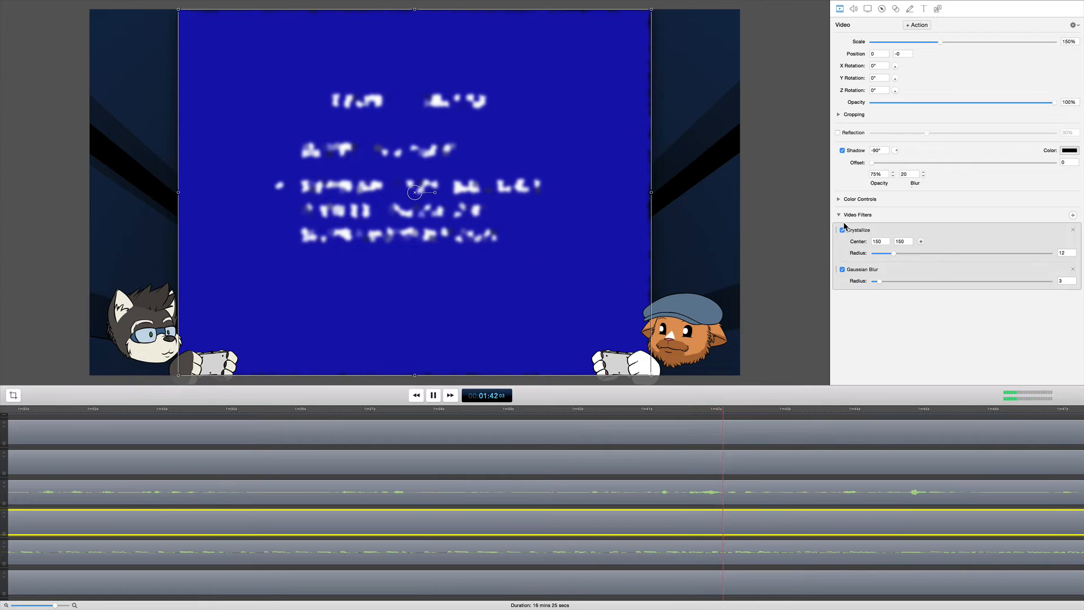
Remove the Crystallize and Gaussian Blur filters from the Game Footage clip
{"action": "left_click", "coordinate": [1072, 230]}
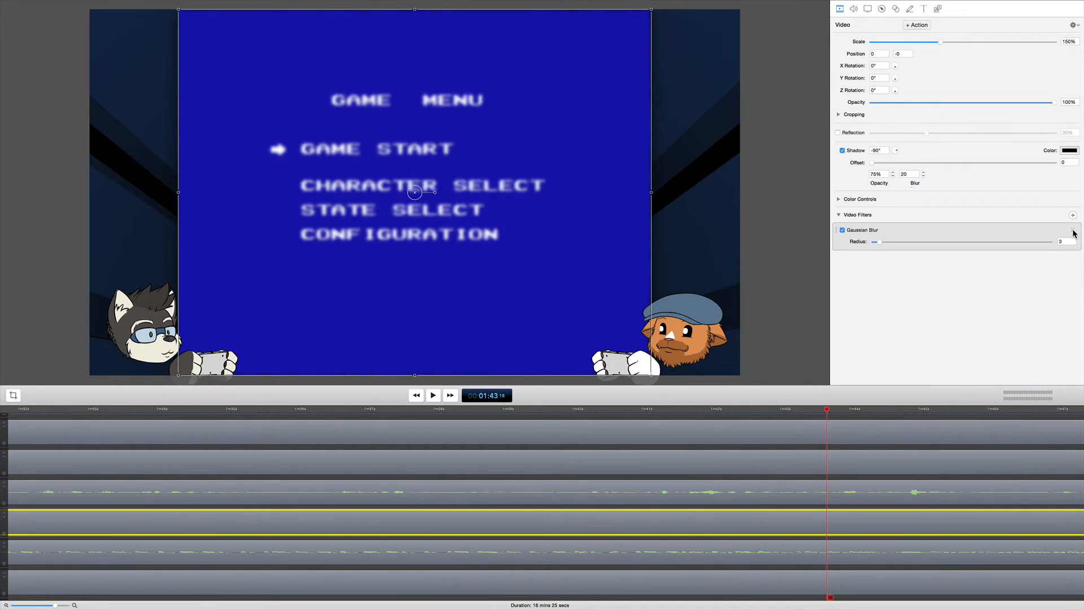
{"action": "left_click", "coordinate": [1073, 230]}
Show the media library and shift the start of the Zack Neutral clip after the gap to about 1:00, with the playhead at 0:57;25
{"action": "scroll", "coordinate": [564, 488], "scroll_direction": "left", "scroll_amount": 5}
{"action": "scroll", "coordinate": [563, 488], "scroll_direction": "left", "scroll_amount": 10}
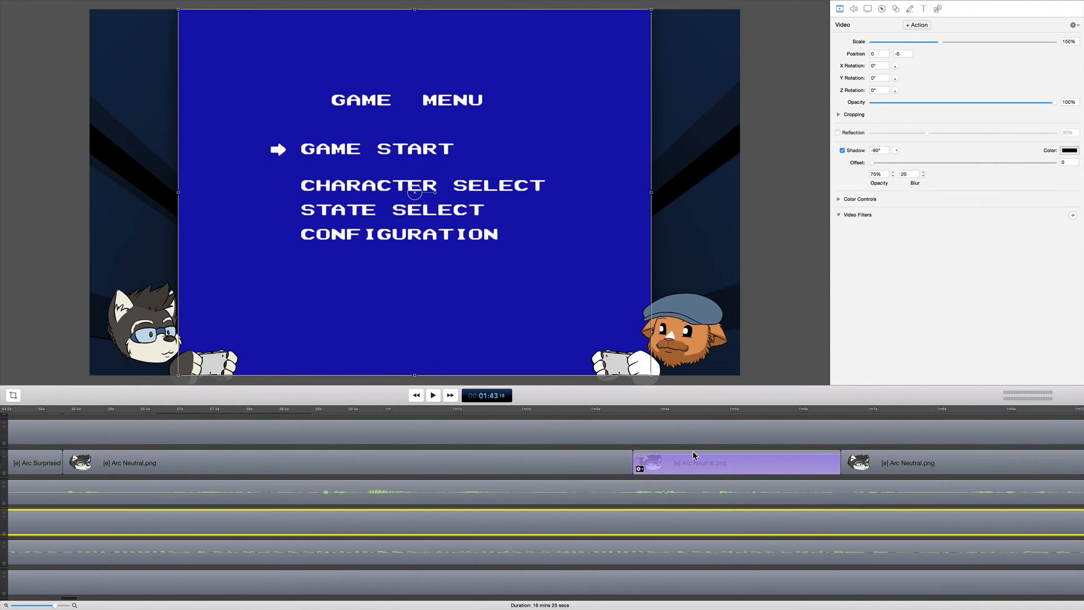
{"action": "scroll", "coordinate": [214, 490], "scroll_direction": "left", "scroll_amount": 10}
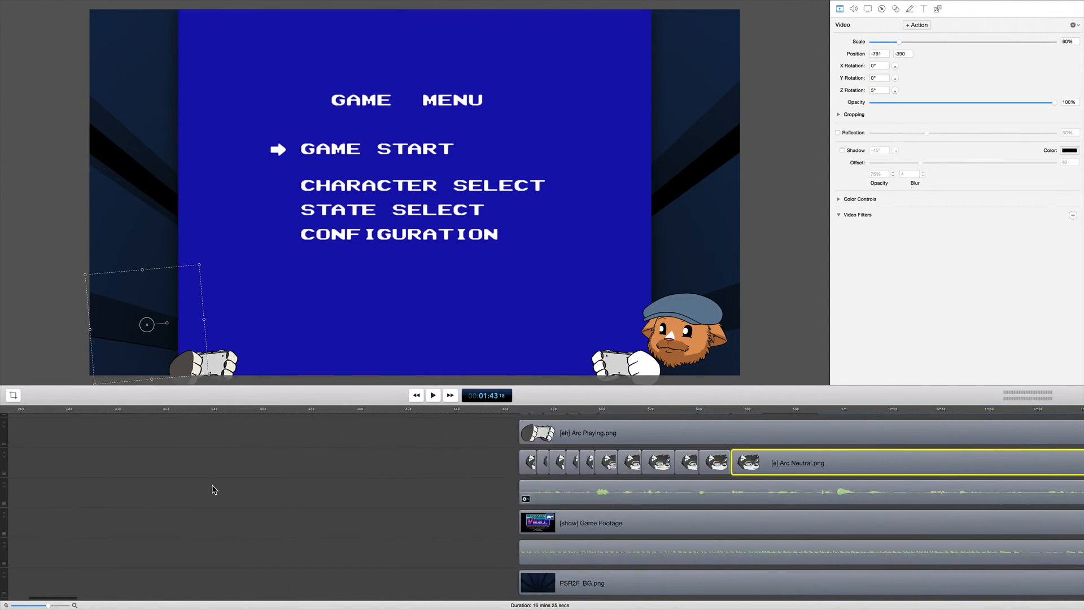
{"action": "scroll", "coordinate": [215, 489], "scroll_direction": "right", "scroll_amount": 8}
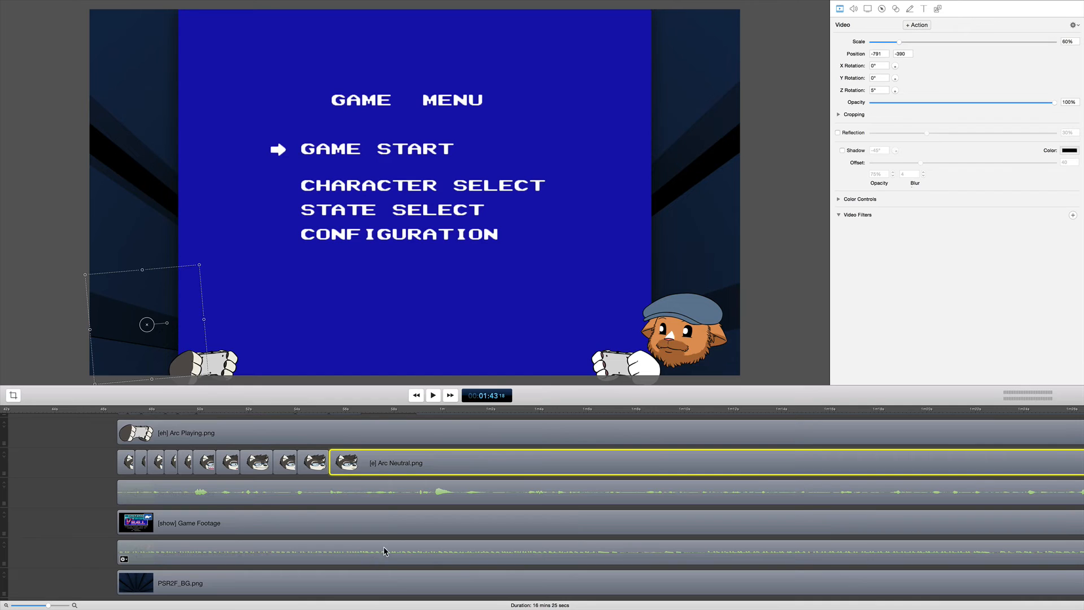
{"action": "scroll", "coordinate": [403, 478], "scroll_direction": "up", "scroll_amount": 3}
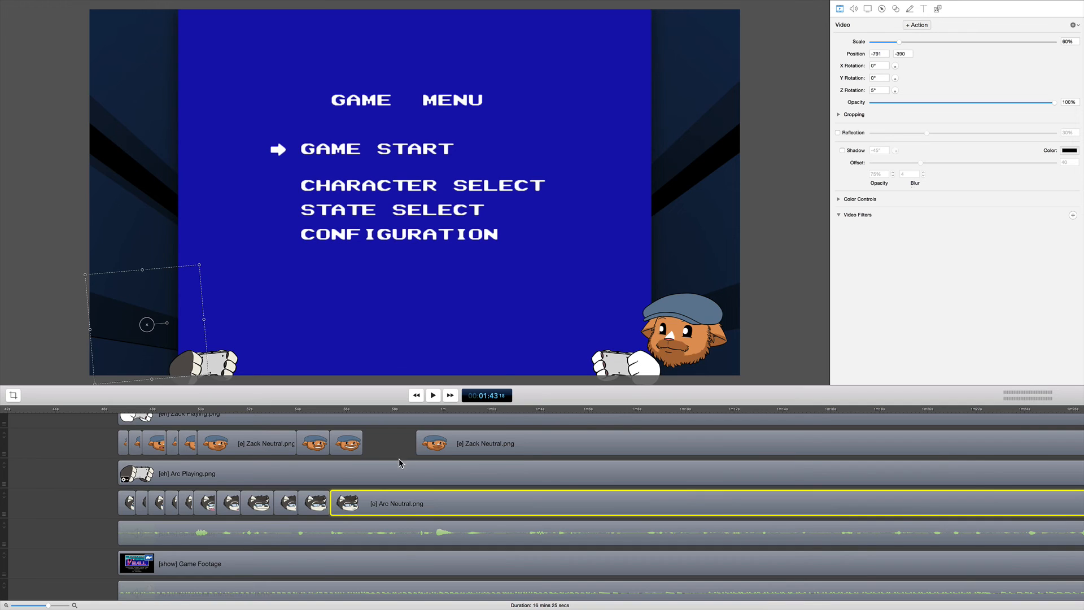
{"action": "scroll", "coordinate": [390, 471], "scroll_direction": "left", "scroll_amount": 2}
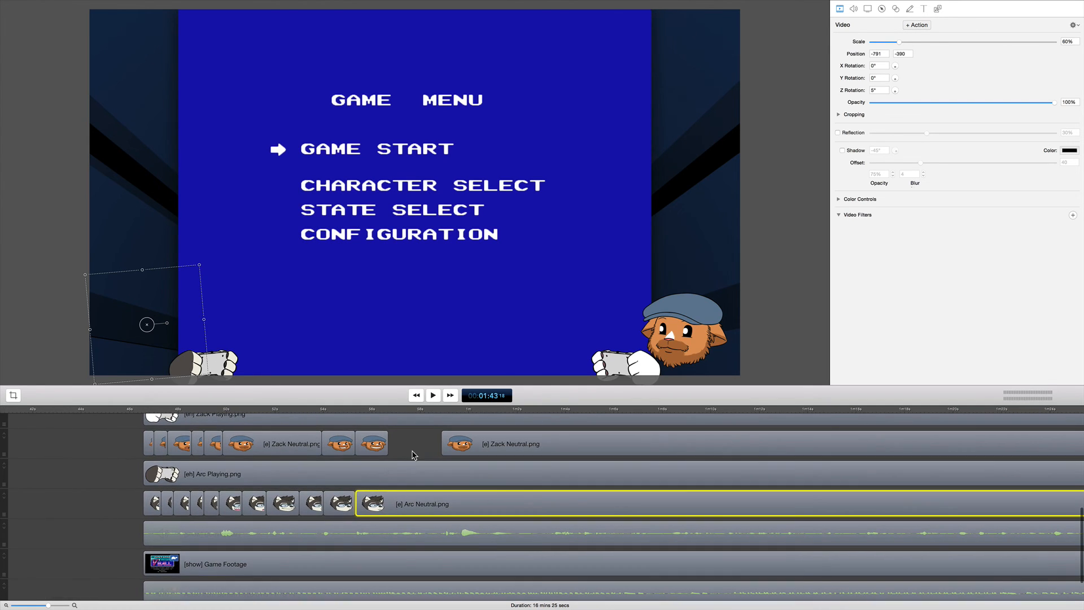
{"action": "left_click", "coordinate": [938, 8]}
{"action": "scroll", "coordinate": [927, 162], "scroll_direction": "up", "scroll_amount": 8}
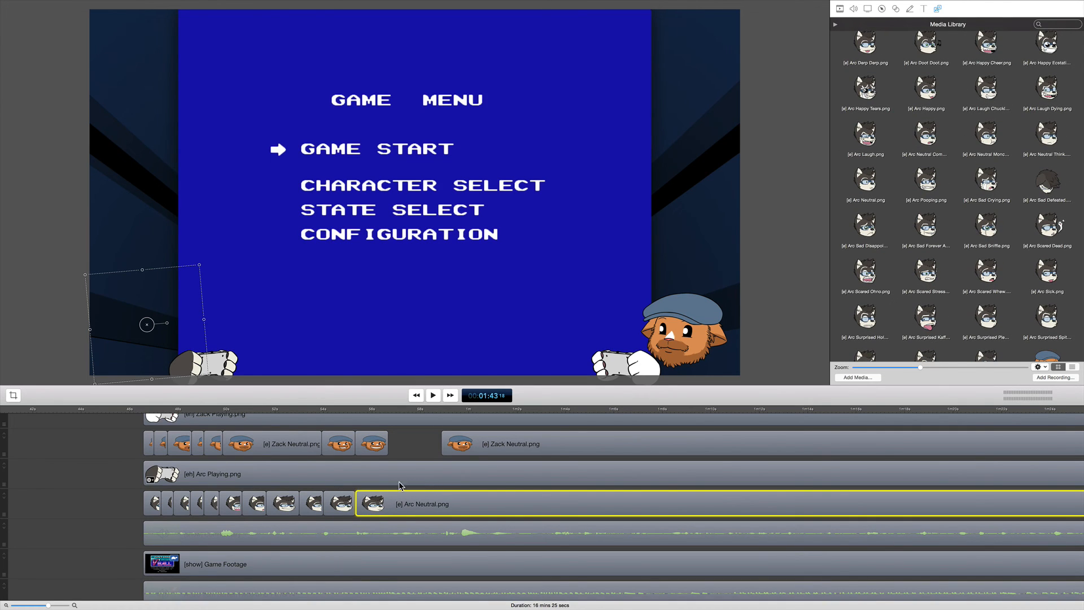
{"action": "left_click", "coordinate": [471, 446]}
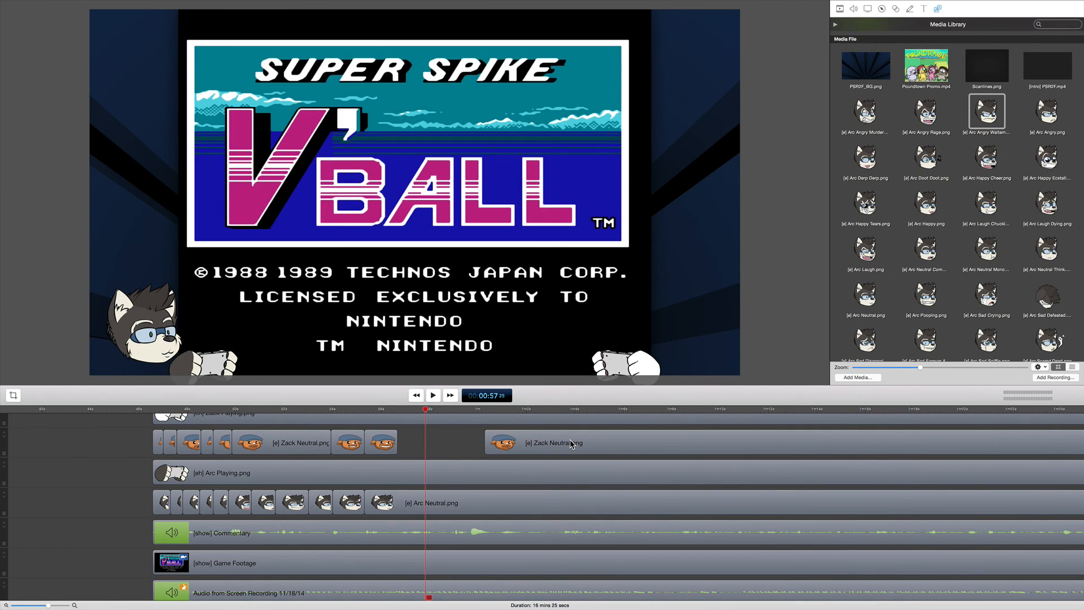
{"action": "scroll", "coordinate": [570, 443], "scroll_direction": "up", "scroll_amount": 2}
{"action": "scroll", "coordinate": [571, 443], "scroll_direction": "left", "scroll_amount": 5}
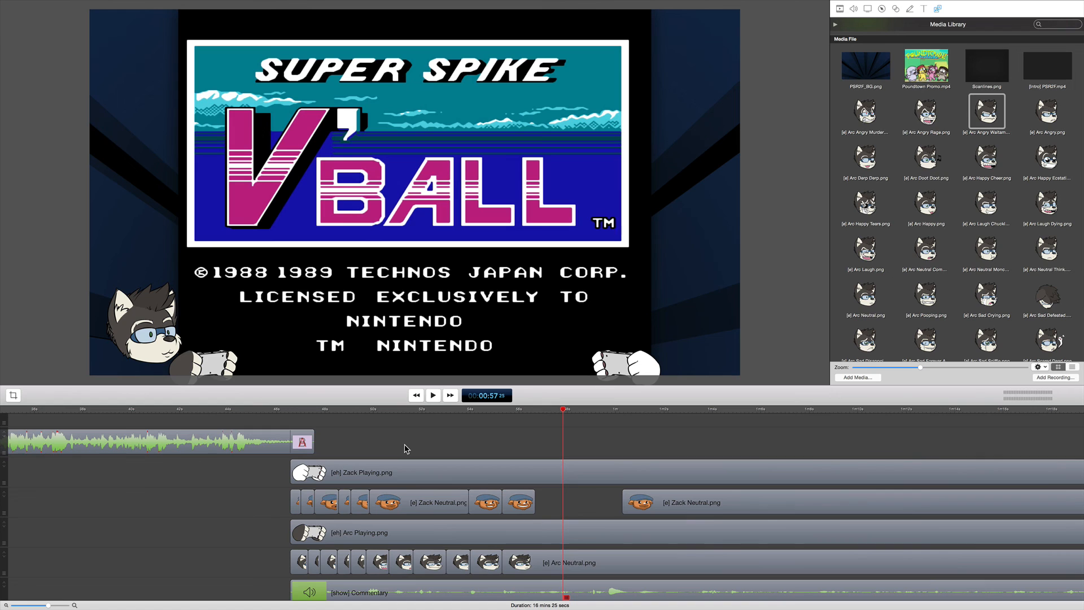
{"action": "scroll", "coordinate": [405, 448], "scroll_direction": "down", "scroll_amount": 1}
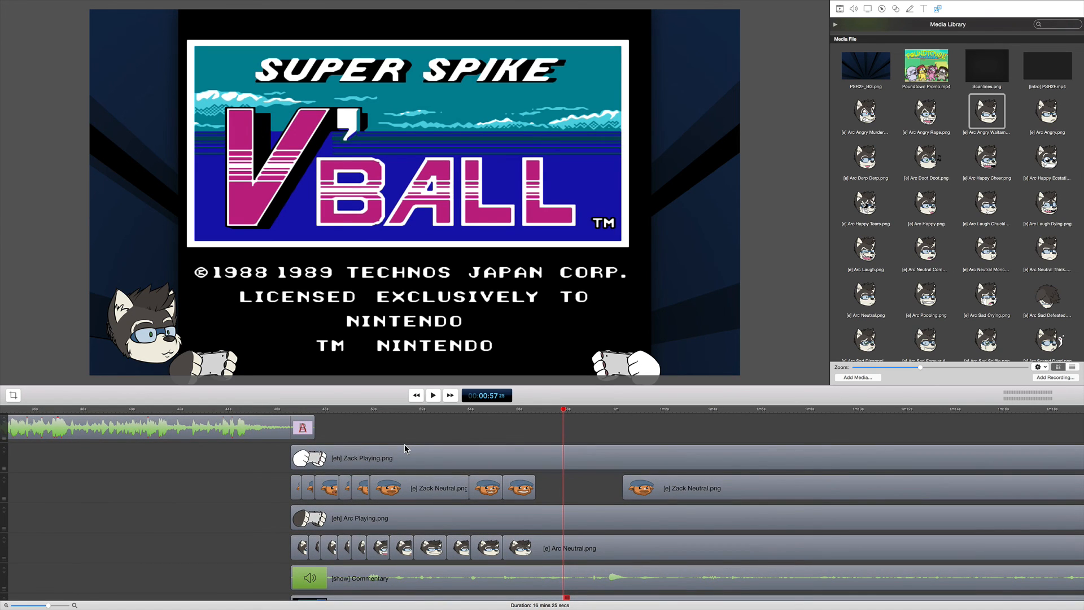
{"action": "scroll", "coordinate": [404, 445], "scroll_direction": "right", "scroll_amount": 2}
{"action": "scroll", "coordinate": [404, 445], "scroll_direction": "down", "scroll_amount": 2}
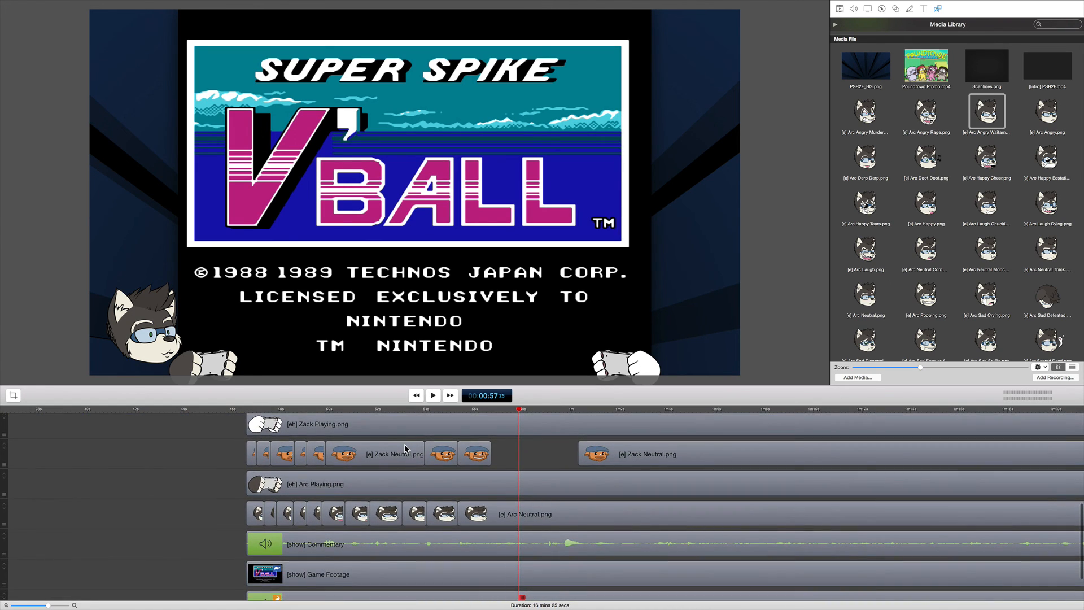
{"action": "scroll", "coordinate": [404, 448], "scroll_direction": "up", "scroll_amount": 3}
{"action": "scroll", "coordinate": [404, 448], "scroll_direction": "left", "scroll_amount": 2}
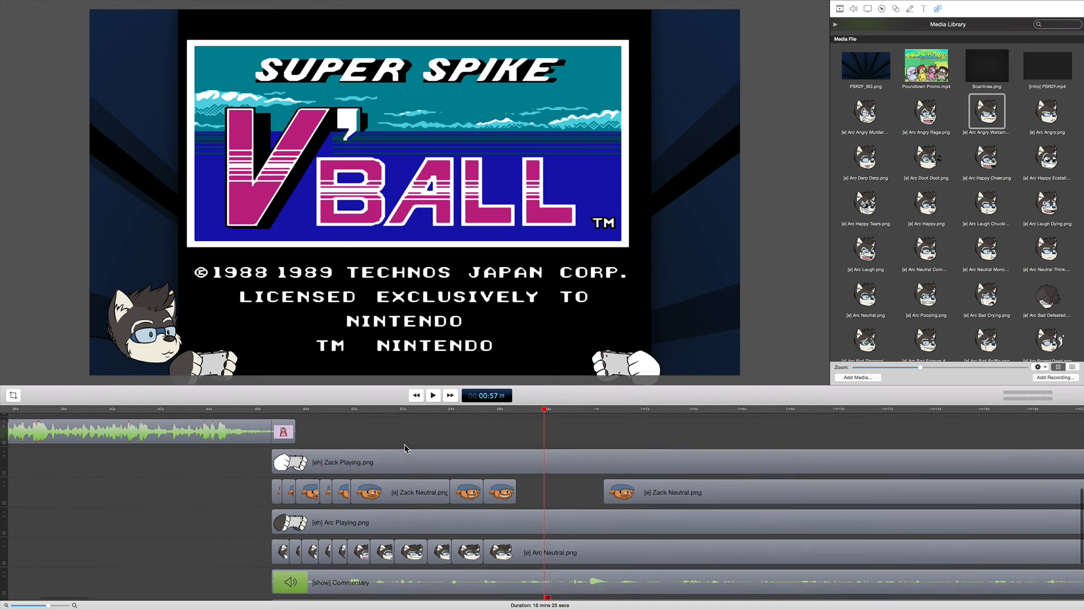
{"action": "scroll", "coordinate": [404, 448], "scroll_direction": "left", "scroll_amount": 8}
{"action": "scroll", "coordinate": [404, 449], "scroll_direction": "up", "scroll_amount": 1}
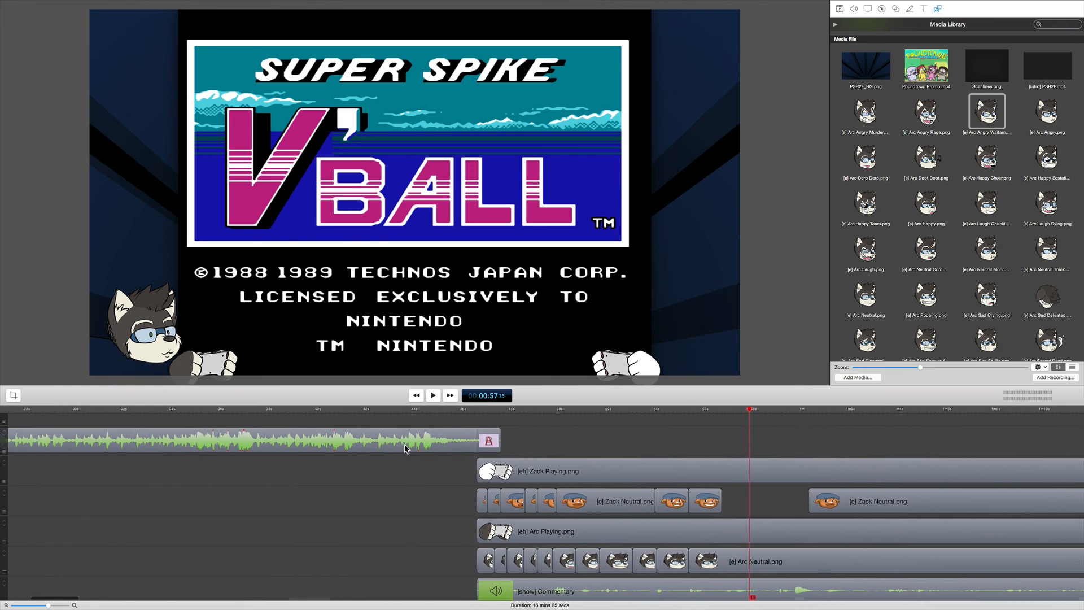
{"action": "scroll", "coordinate": [404, 448], "scroll_direction": "left", "scroll_amount": 7}
{"action": "scroll", "coordinate": [404, 449], "scroll_direction": "right", "scroll_amount": 20}
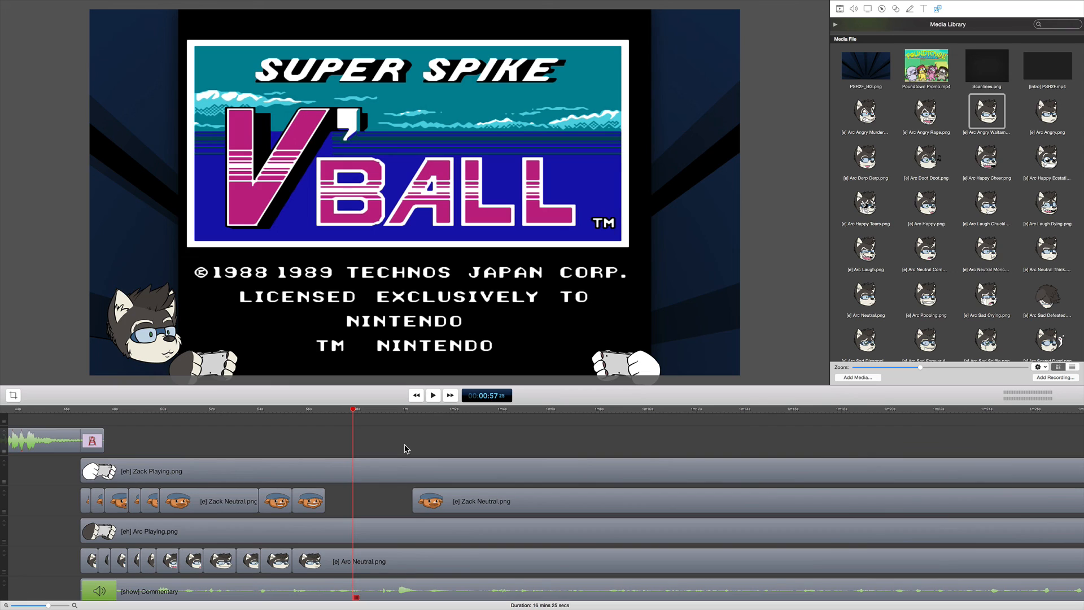
{"action": "scroll", "coordinate": [443, 473], "scroll_direction": "up", "scroll_amount": 1}
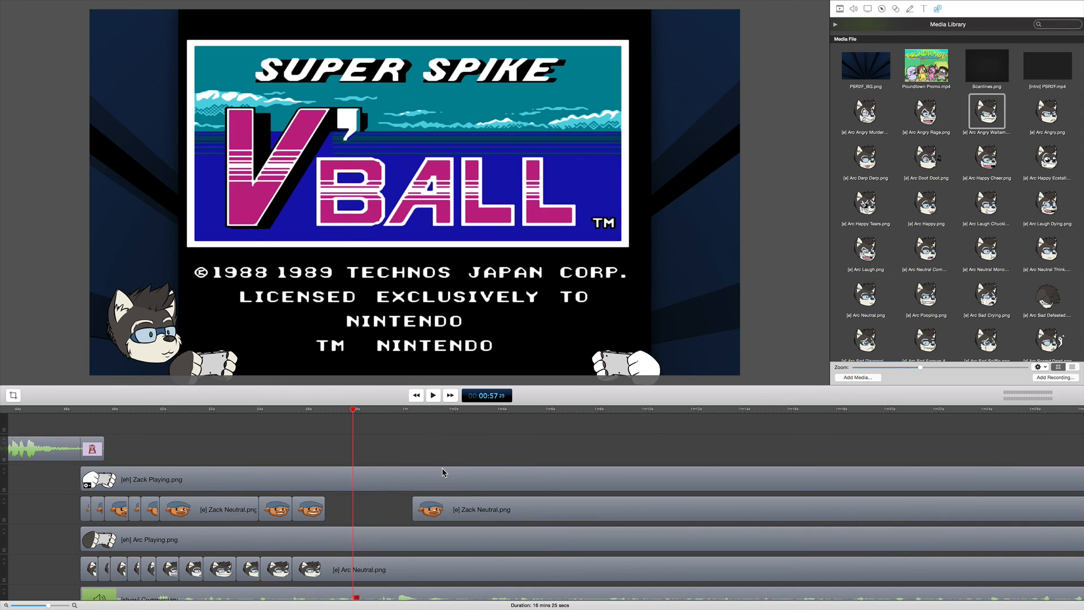